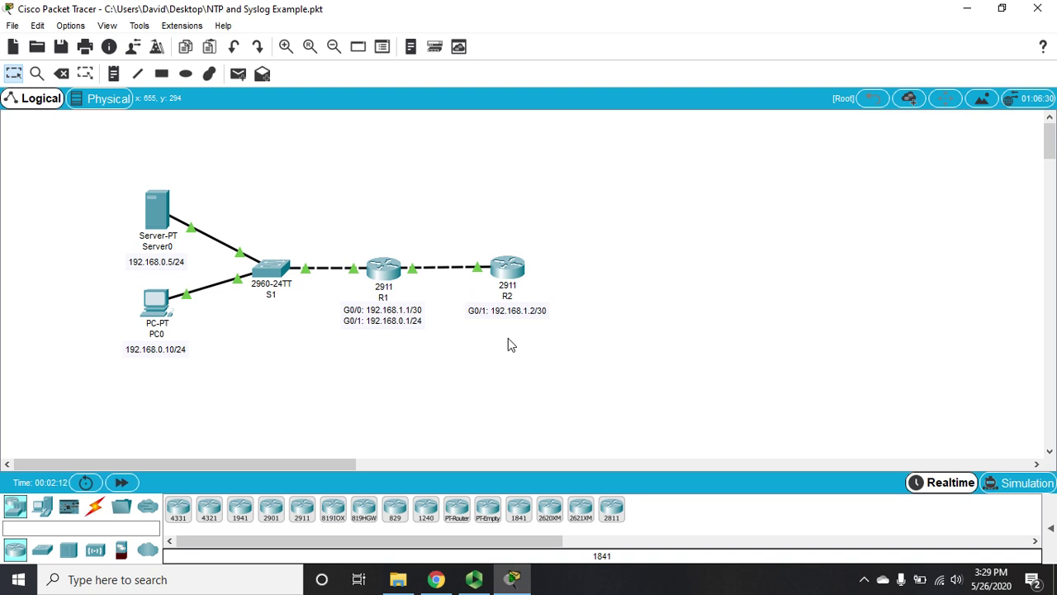
- Inspect Server0's NTP and Syslog service settings, then close its window
left_click(153, 211)
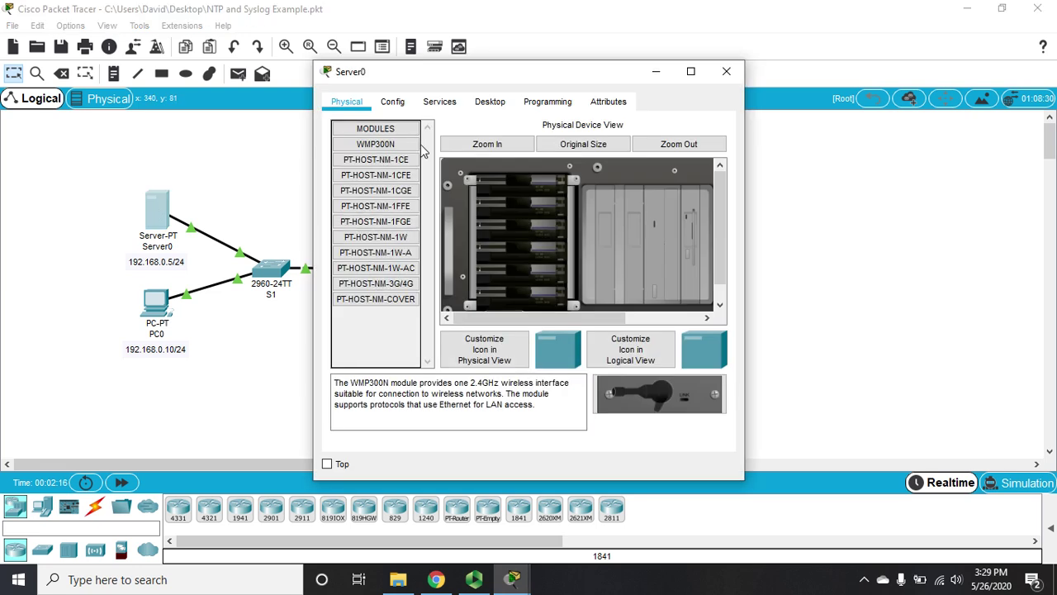
left_click(441, 100)
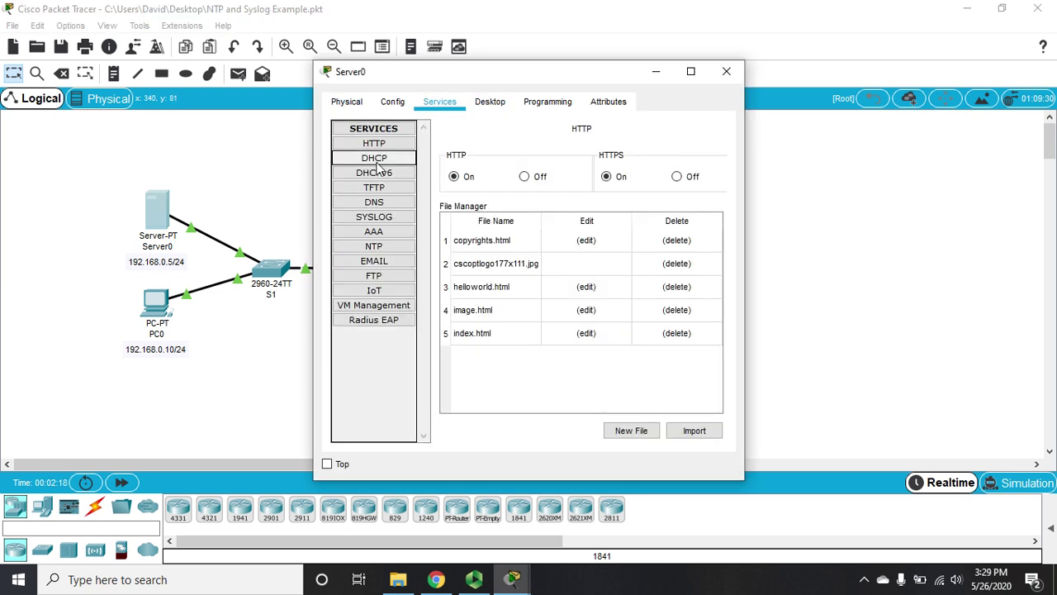
left_click(367, 248)
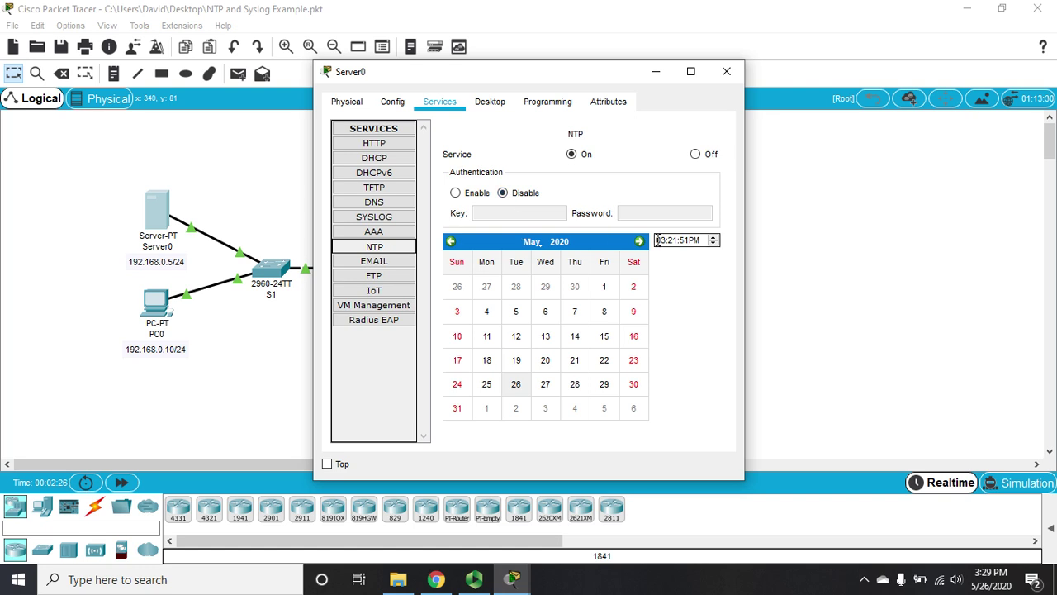
left_click(375, 219)
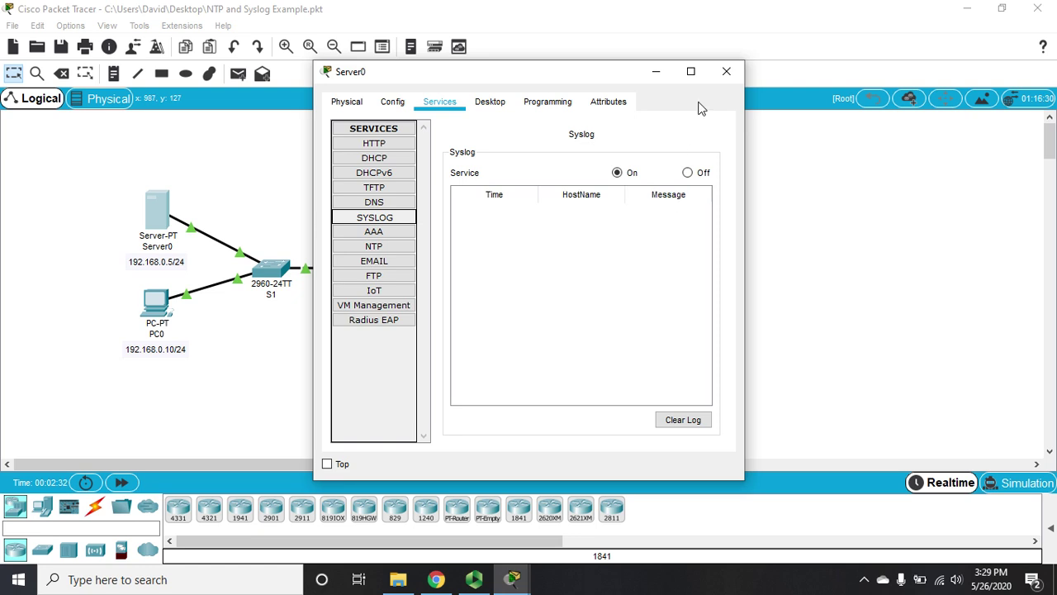
left_click(727, 72)
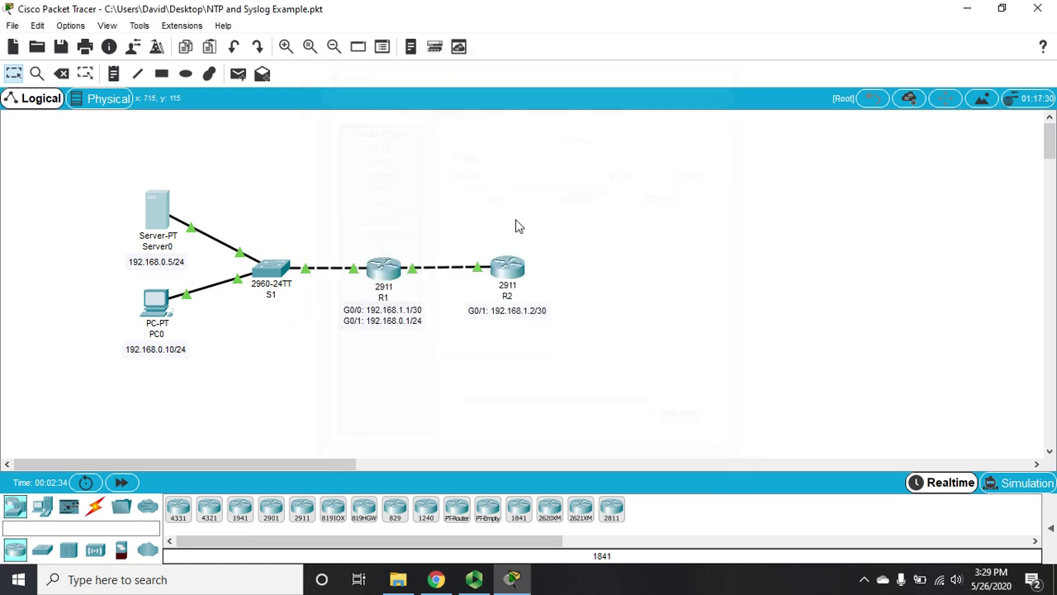
- Open R1's maximized command line in privileged mode and display its current clock
left_click(390, 275)
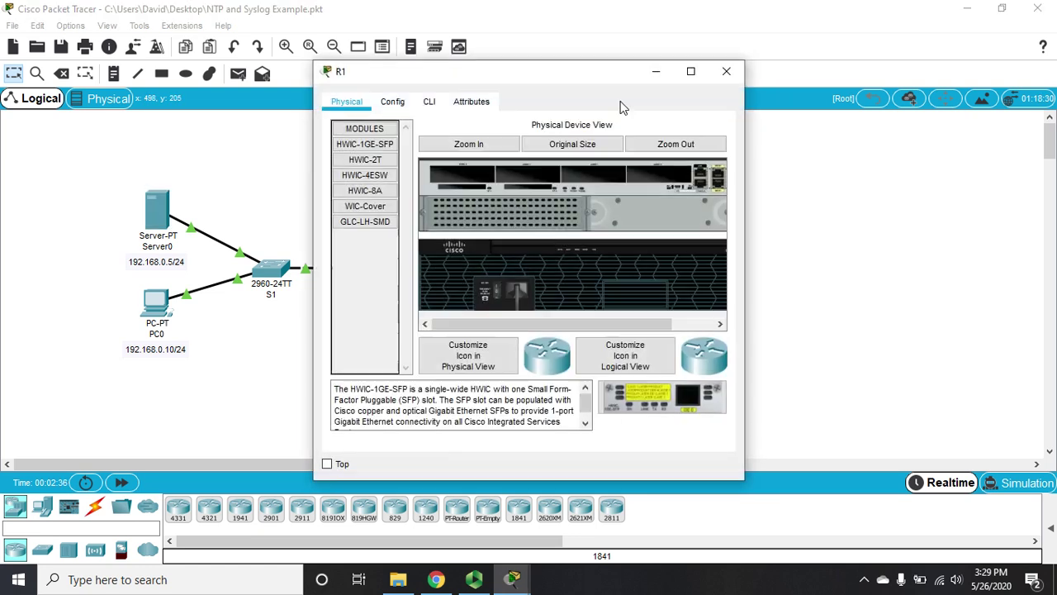
left_click(689, 71)
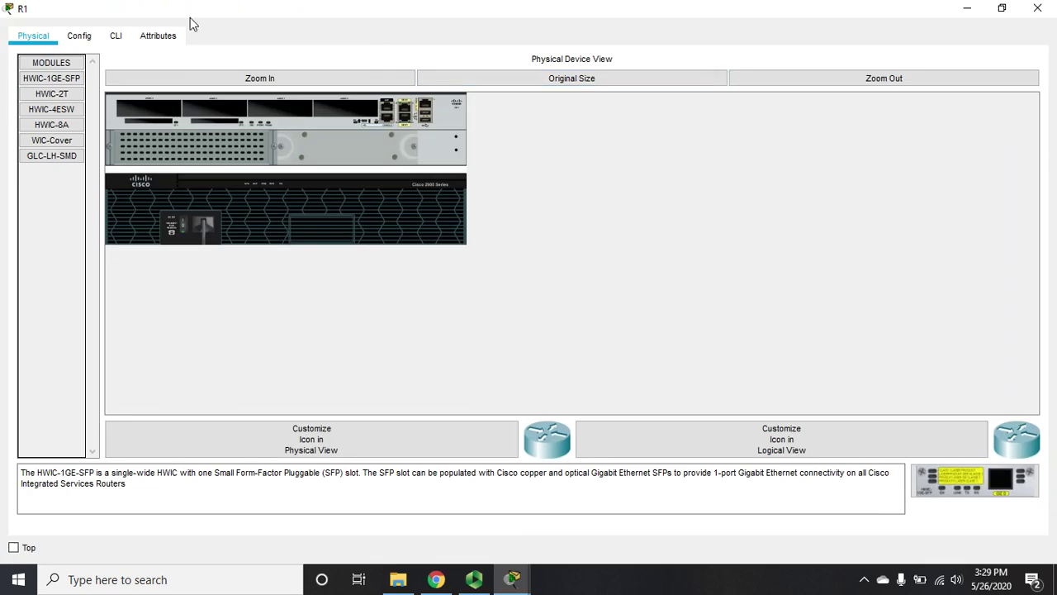
left_click(115, 36)
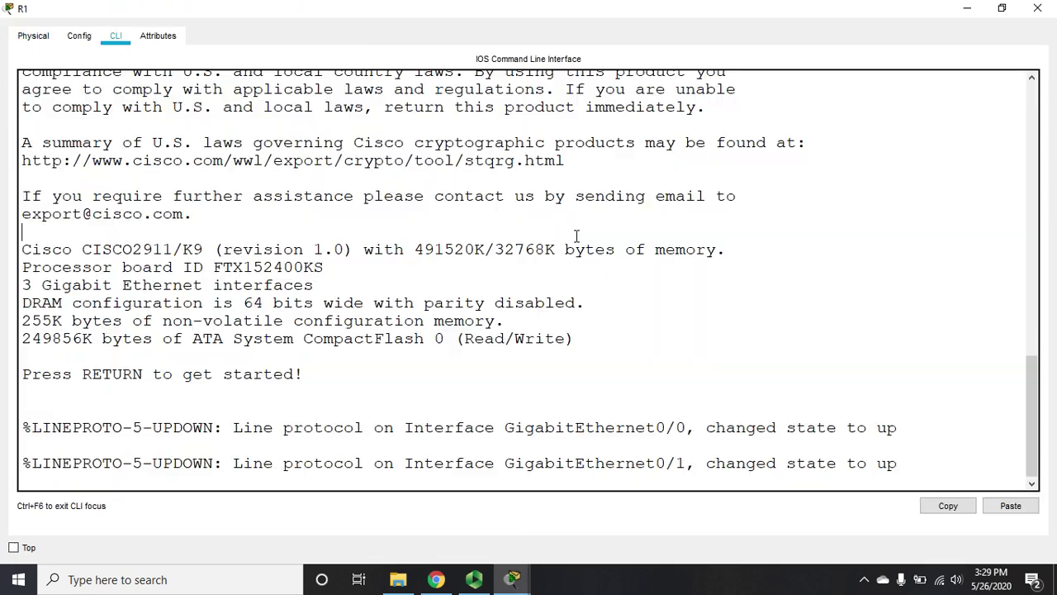
key("Return")
type("en")
key("Return")
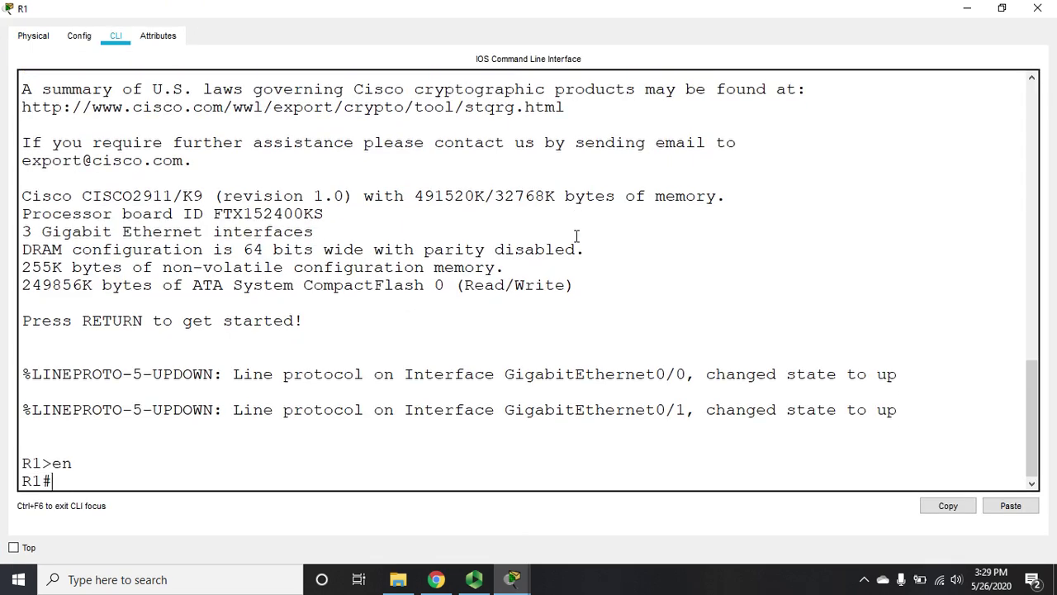
type("sh clock")
key("Return")
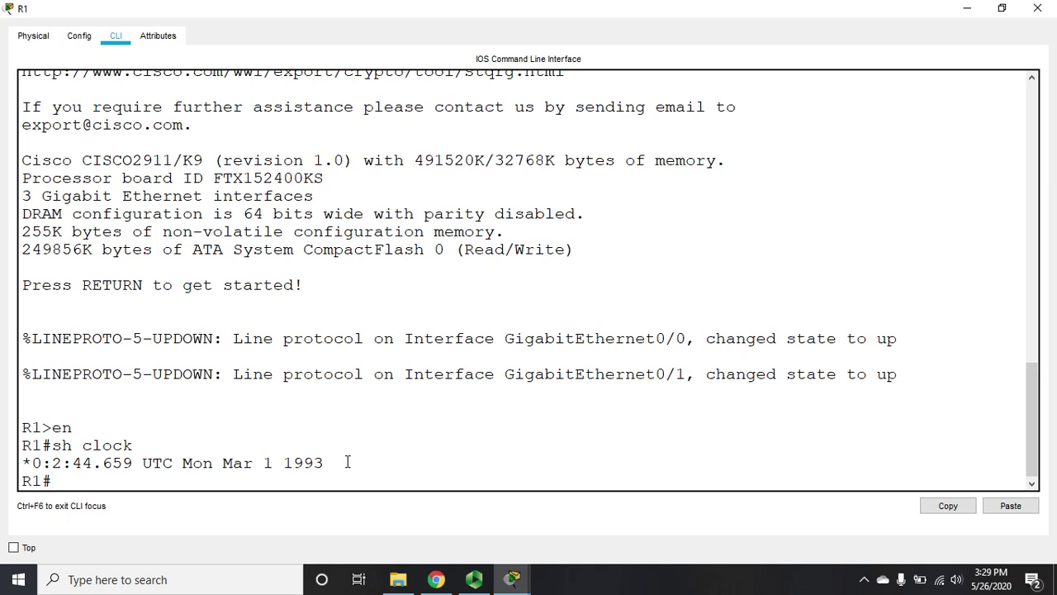
- In global configuration, set 192.168.0.5 as R1's NTP server
type("config t")
key("Return")
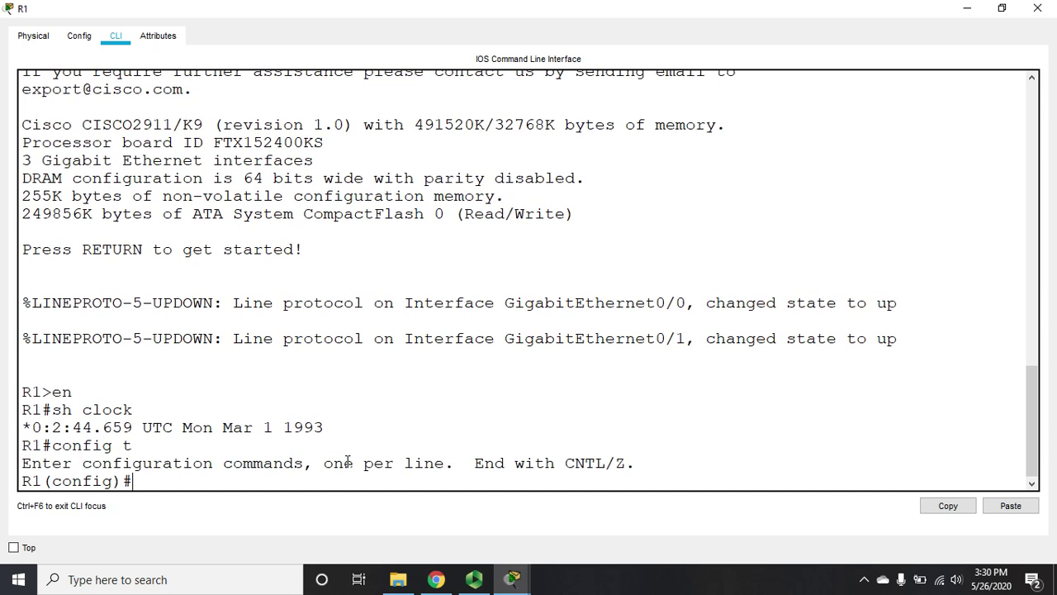
type("ntp server 192.168.0.5")
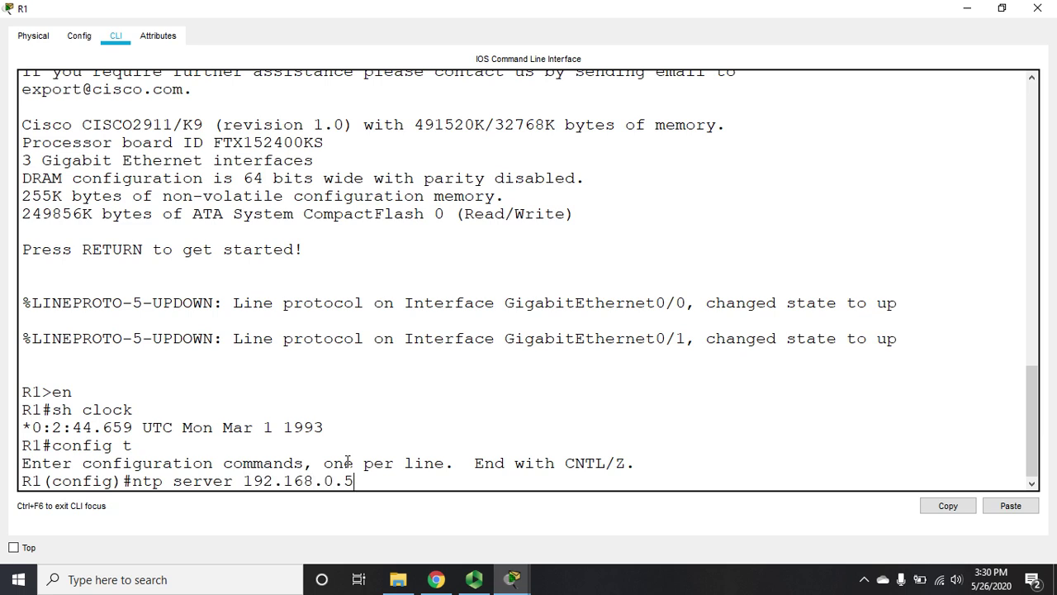
key("Return")
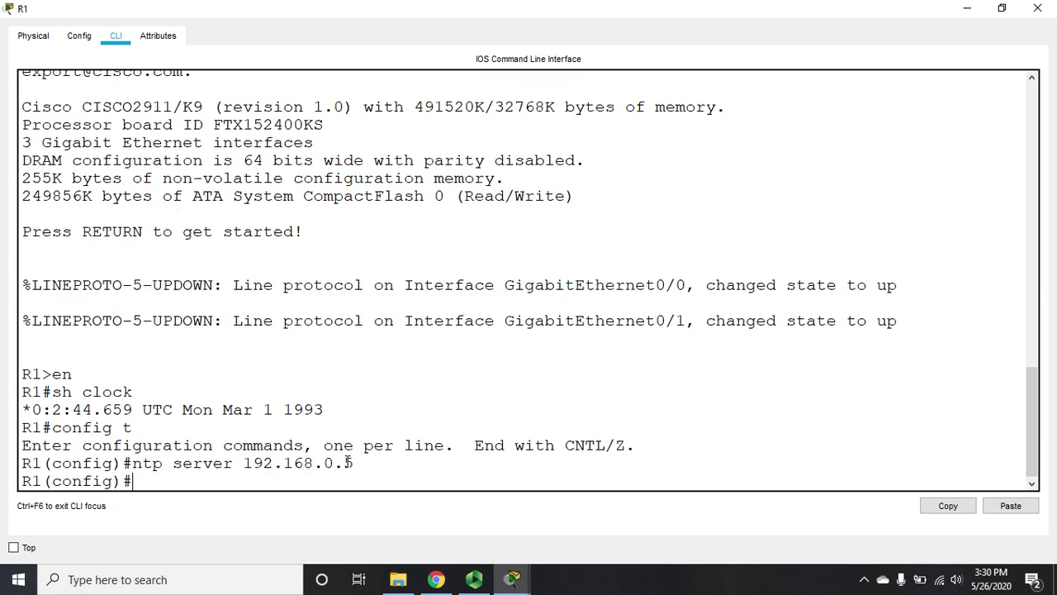
- List R1's NTP options with 'ntp ?', reviewing the authentication, master and server lines
type("npt")
key("BackSpace")
key("BackSpace")
type("tp ?")
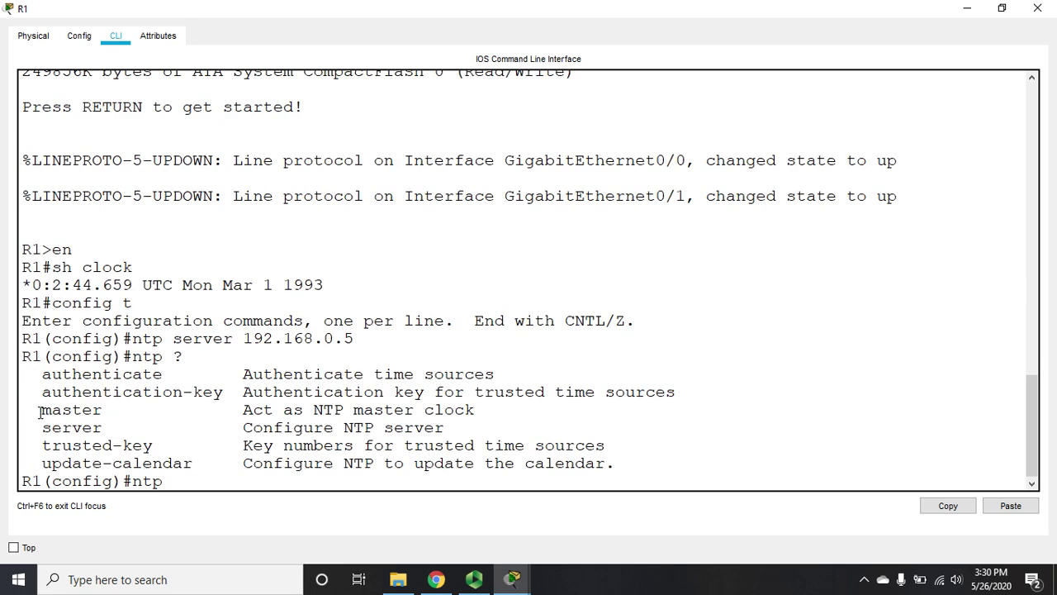
left_click_drag(62, 411, 245, 427)
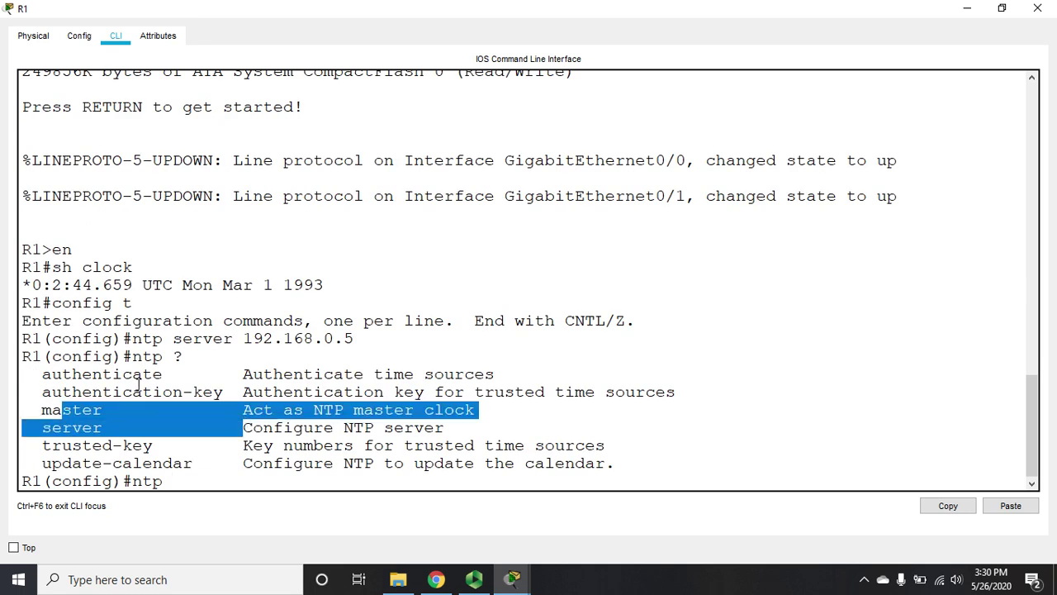
left_click_drag(43, 369, 202, 393)
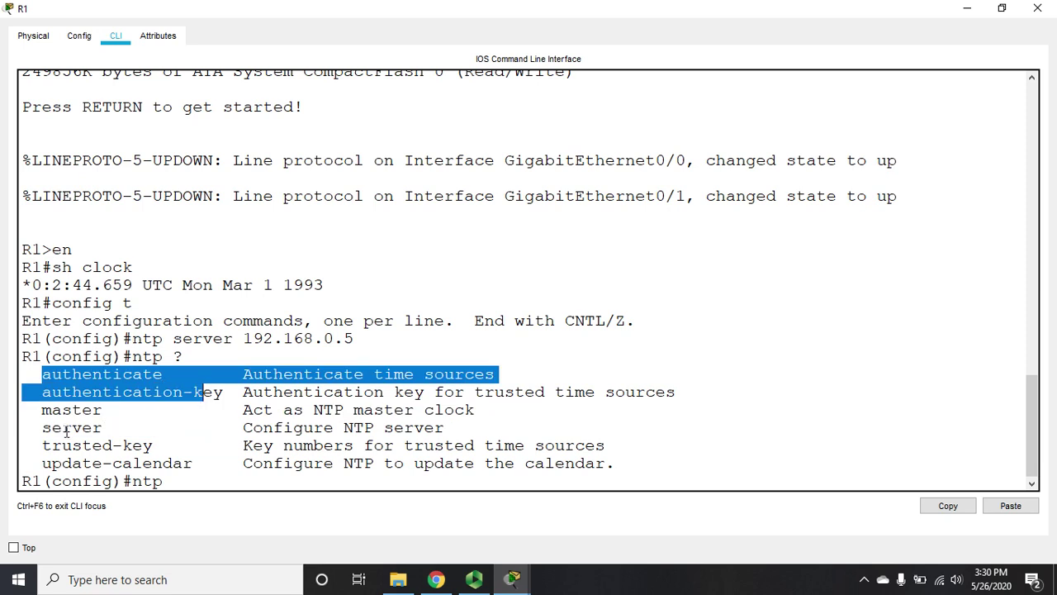
left_click(40, 427)
left_click_drag(40, 427, 460, 425)
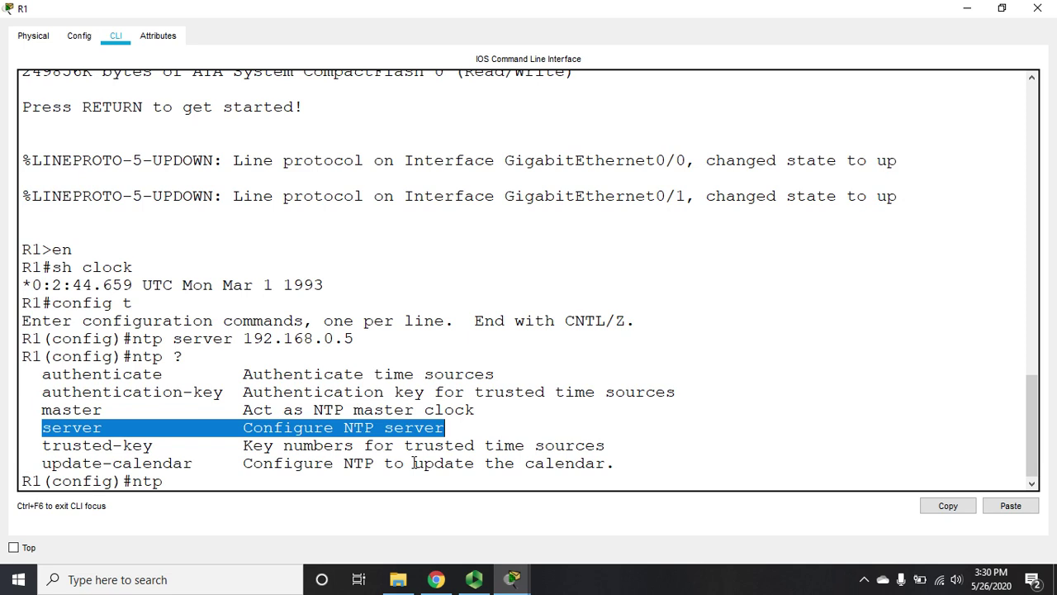
left_click(246, 483)
- Discard the unfinished ntp command, exit configuration mode and check R1's clock
key("BackSpace")
key("BackSpace")
key("BackSpace")
key("BackSpace")
type("exit")
key("Return")
key("Return")
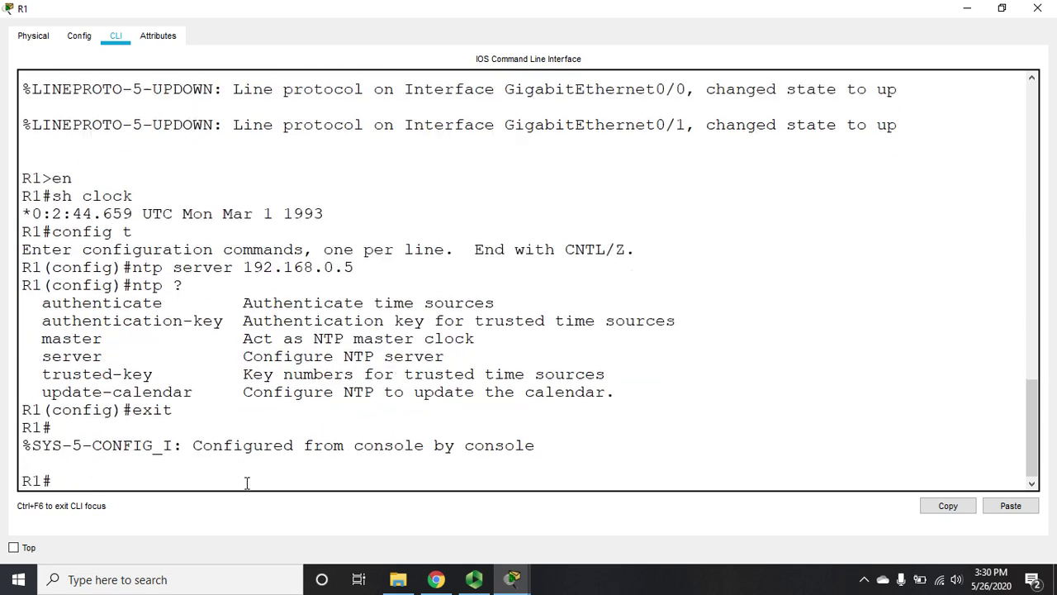
type("sh clock")
key("Return")
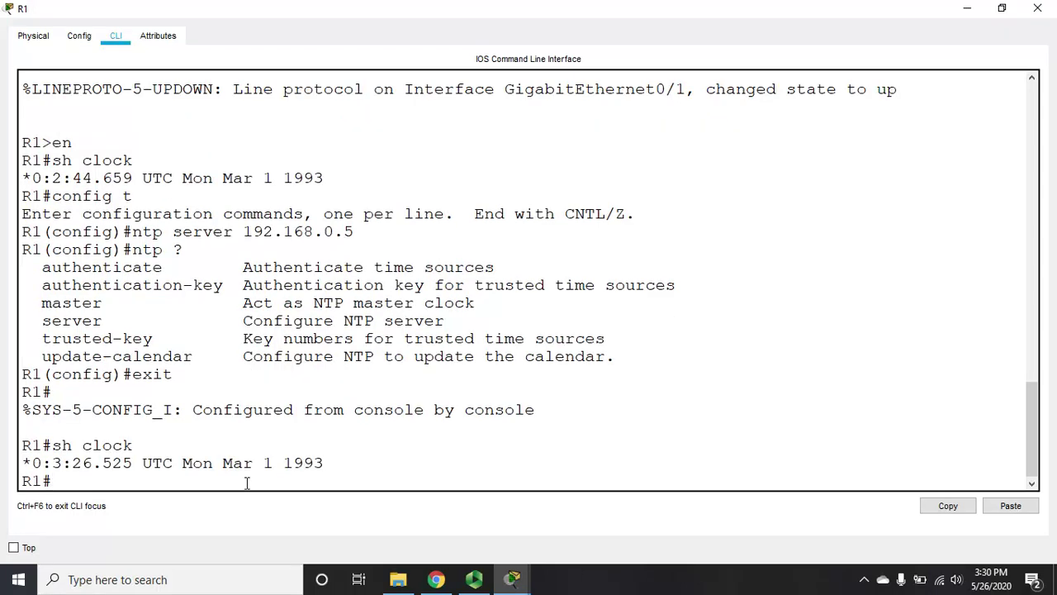
- Show R1's NTP associations, reviewing the 192.168.0.5 entry and its large offset
type("sh ntp assoc")
key("Return")
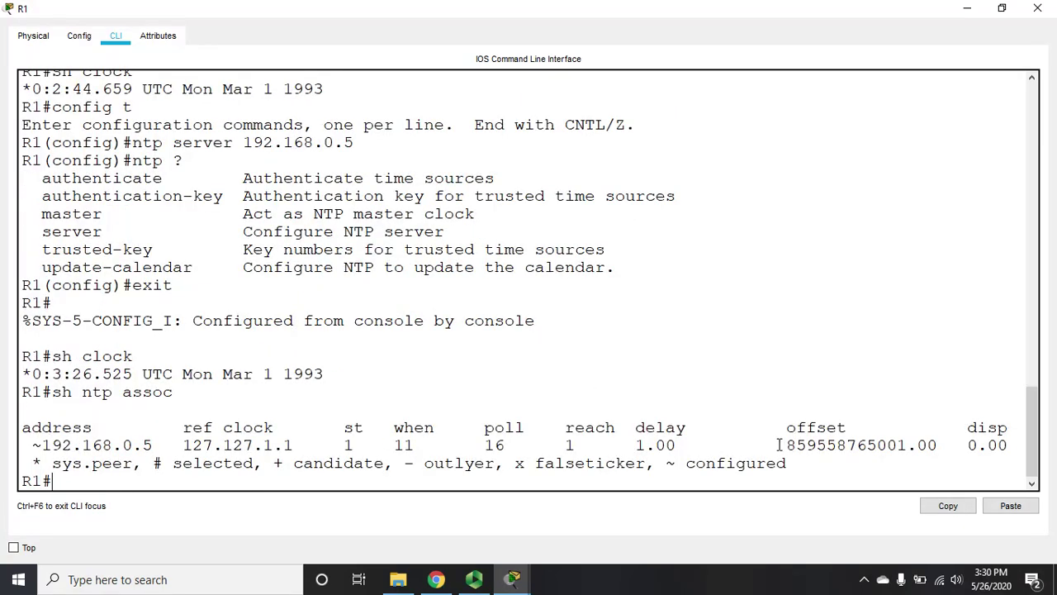
left_click_drag(777, 446, 945, 447)
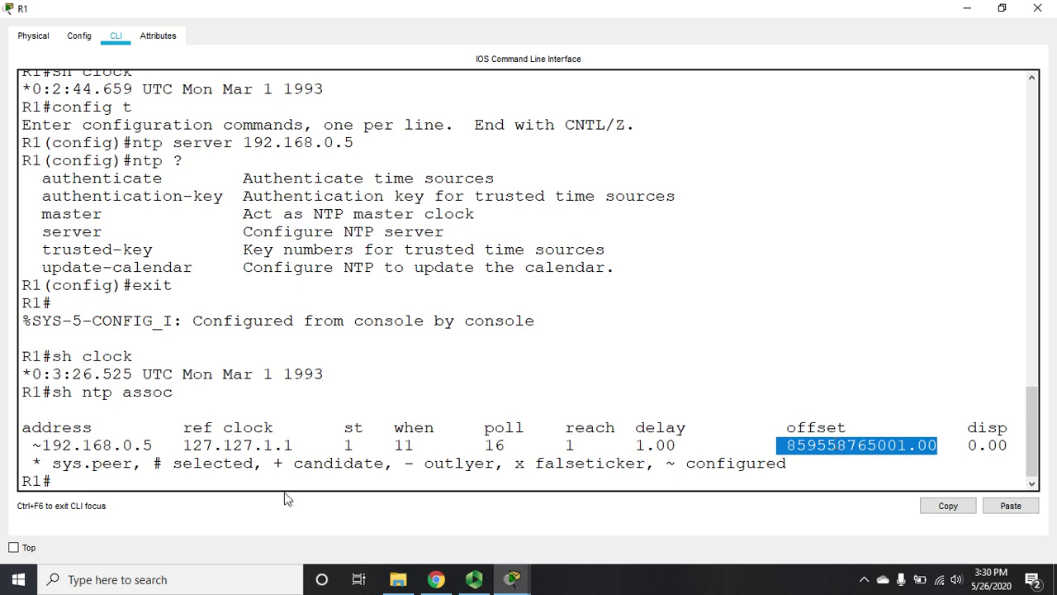
left_click_drag(41, 446, 155, 446)
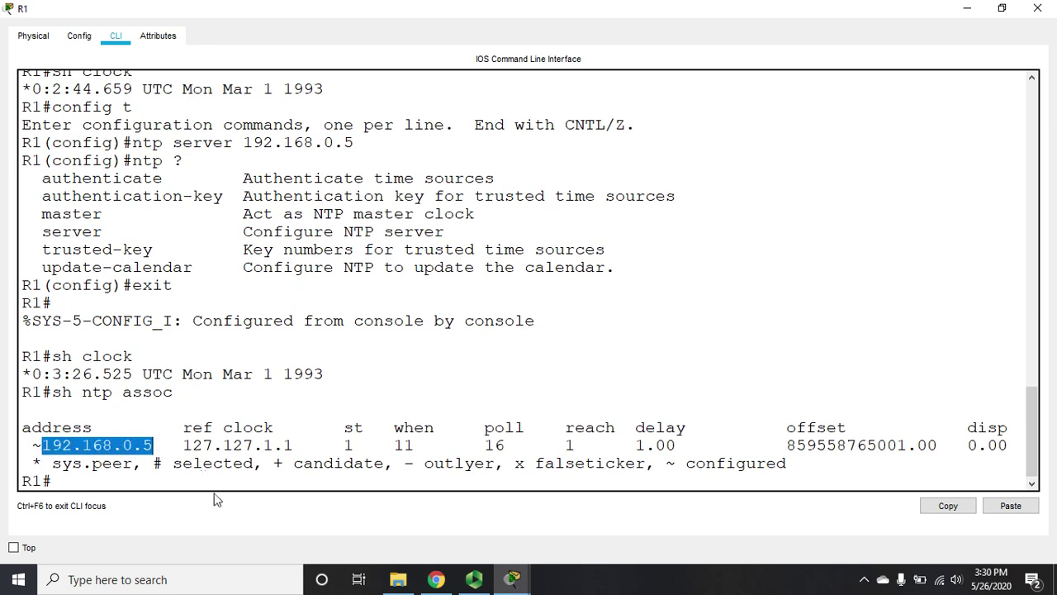
left_click(527, 179)
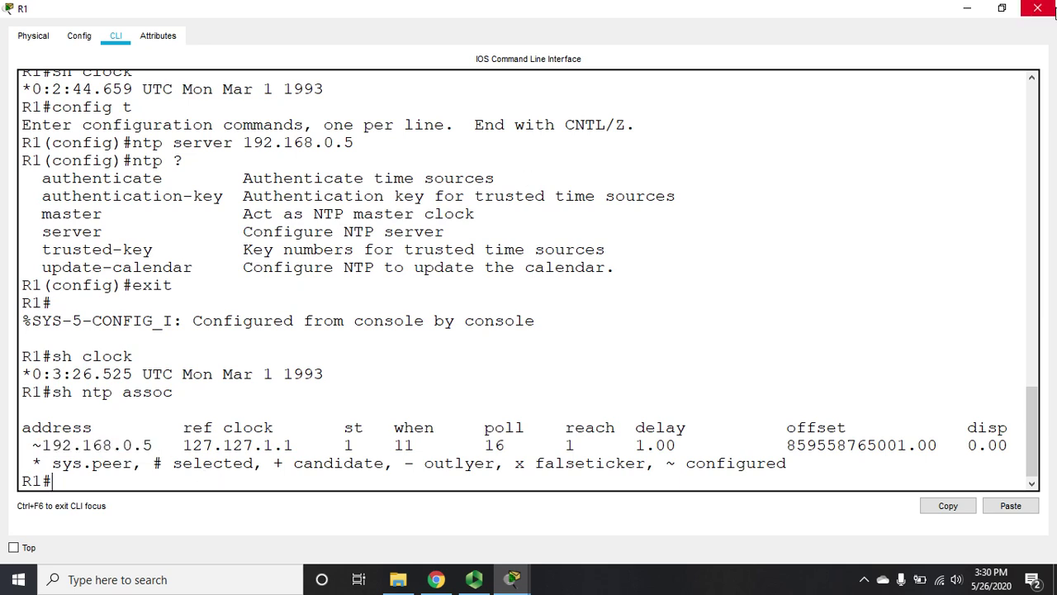
- Close R1 and bring up R2's maximized command-line console
left_click(1037, 8)
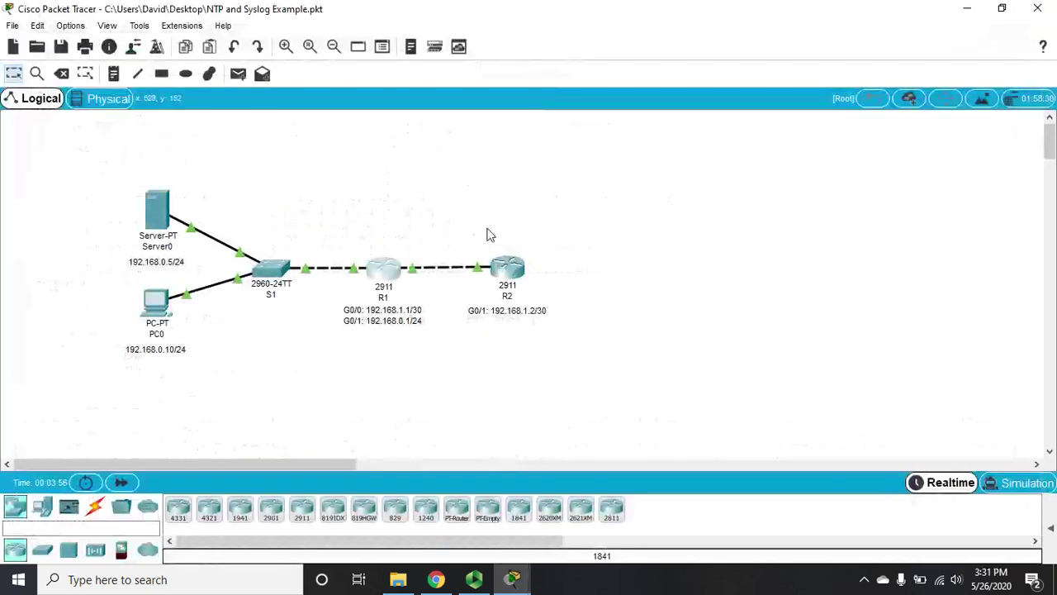
left_click(509, 270)
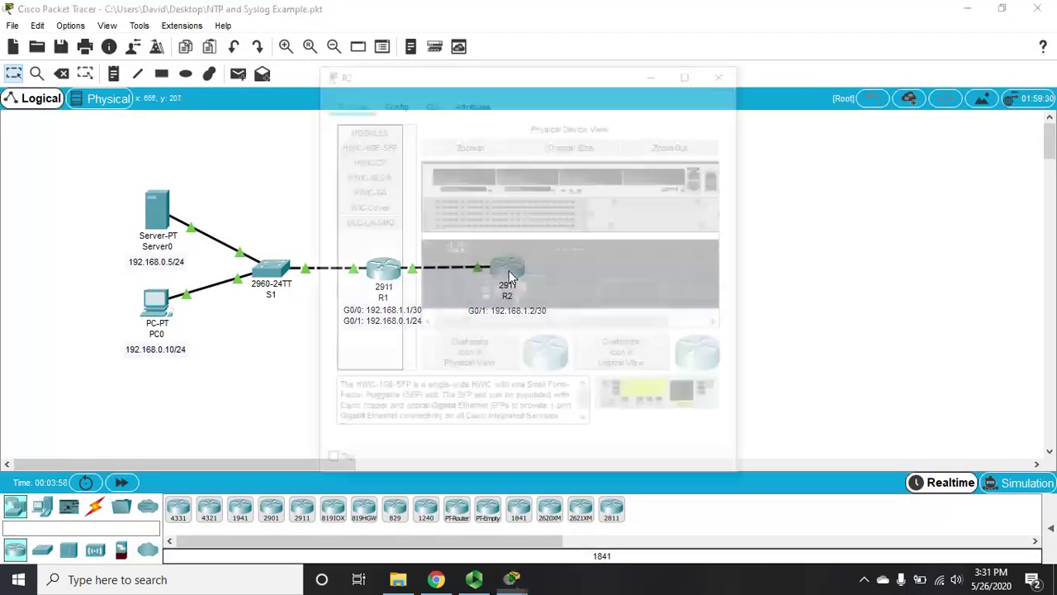
left_click(429, 104)
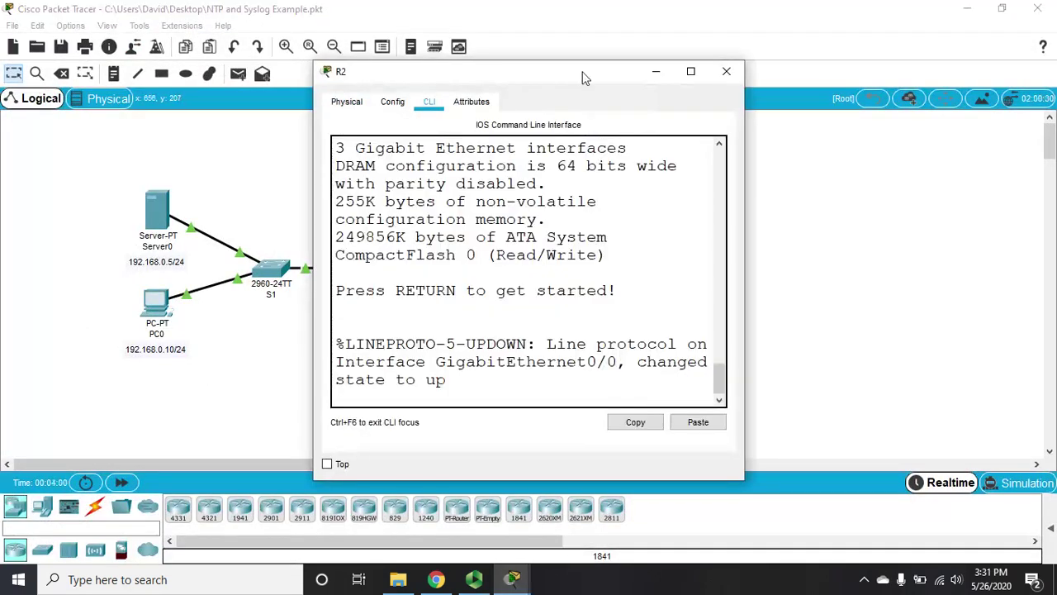
left_click(691, 71)
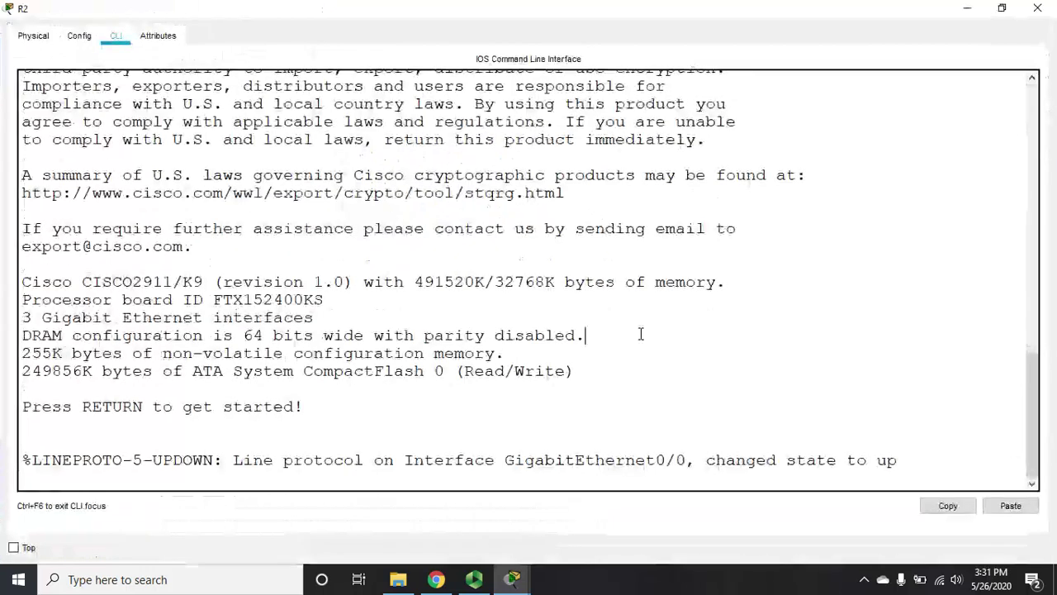
key("Return")
- Enter privileged mode on R2 and ping 192.168.0.5, which fails 0/4
type("exit")
key("BackSpace")
key("BackSpace")
key("BackSpace")
key("BackSpace")
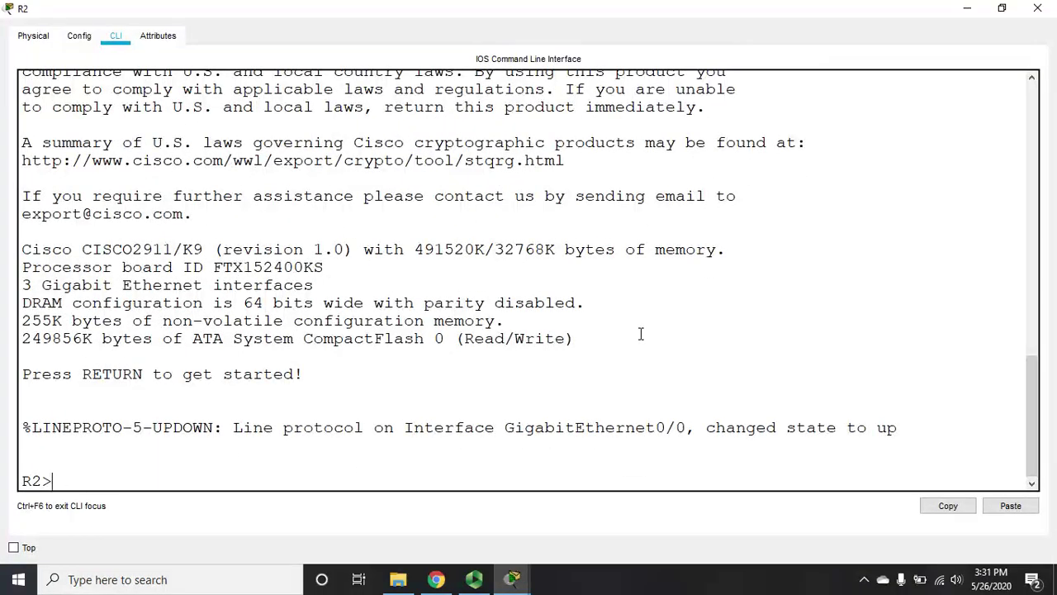
type("en")
key("Return")
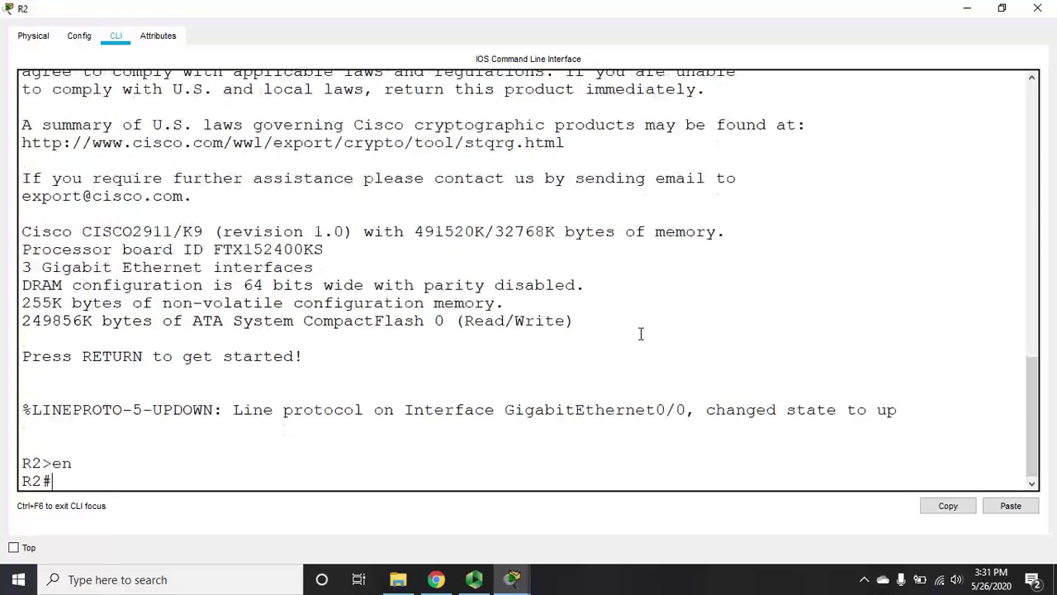
type("ping 192.168.0.5")
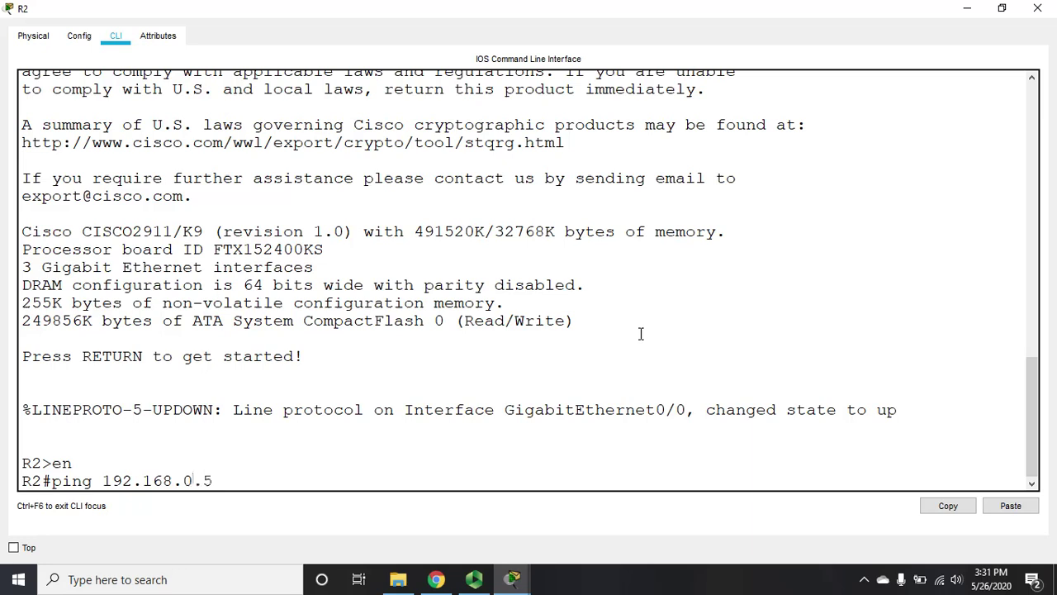
key("Return")
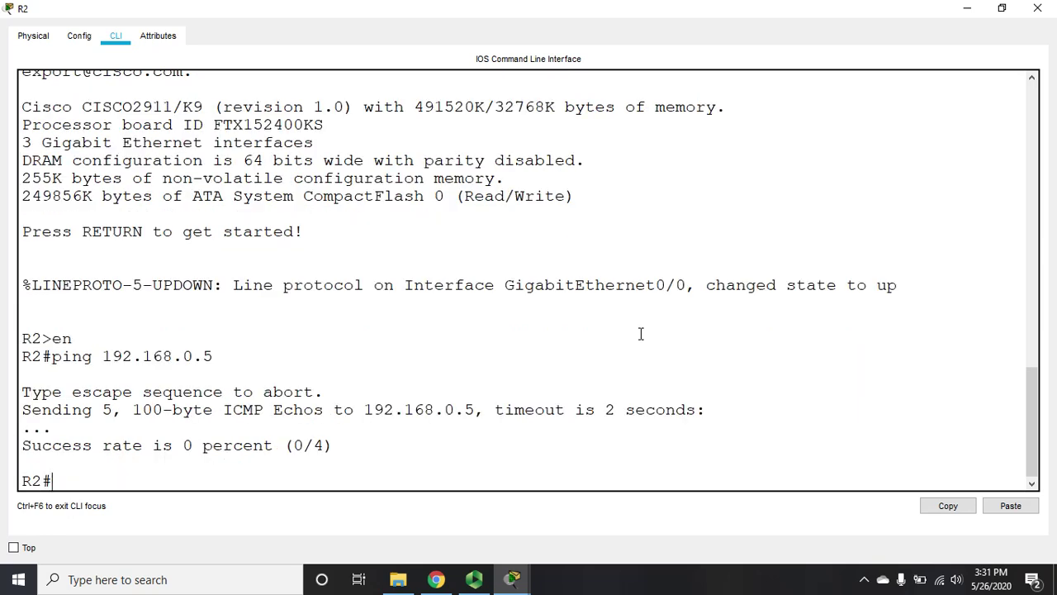
- Add R2 route 192.168.0.0 255.255.255.0 via 192.168.1.1 and NTP server 192.168.0.5
type("config t")
key("Return")
type("ip route 192.168.0.0 255.255.255.0 192.168")
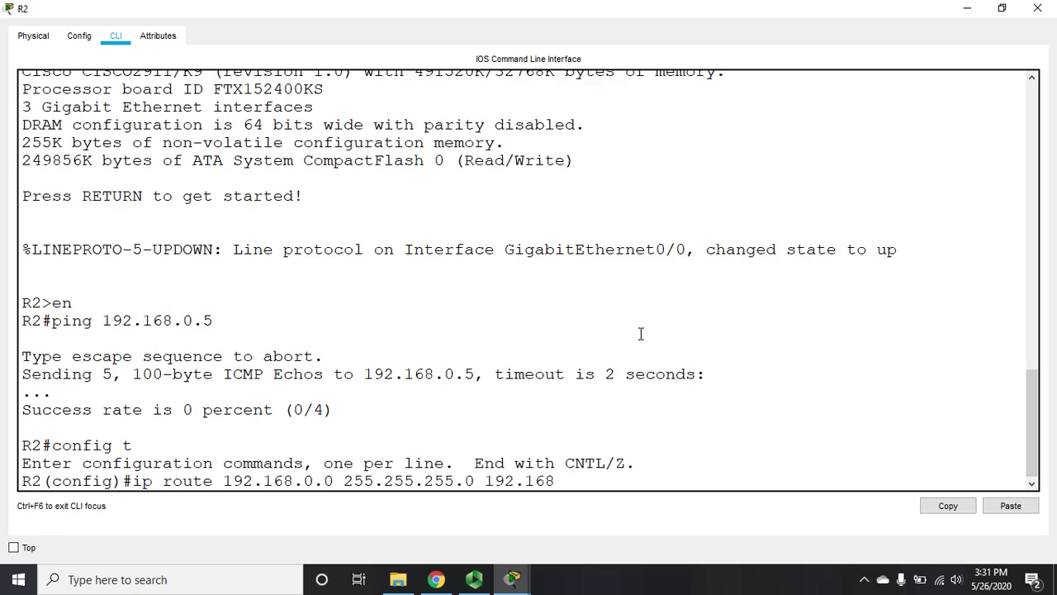
type(".1.1.")
key("Return")
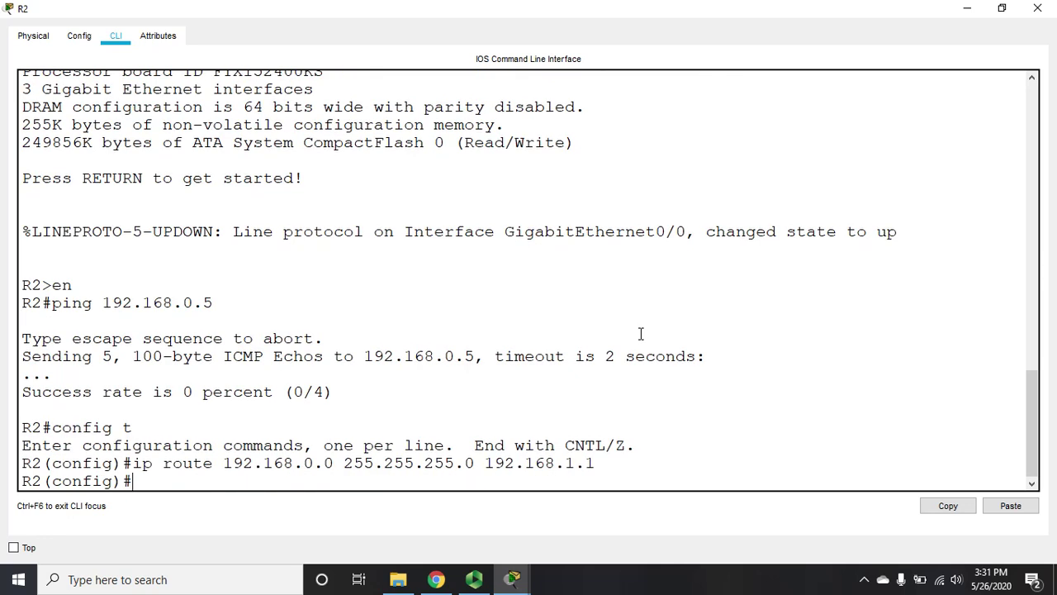
type("ntp server 192.168.0.5")
key("Return")
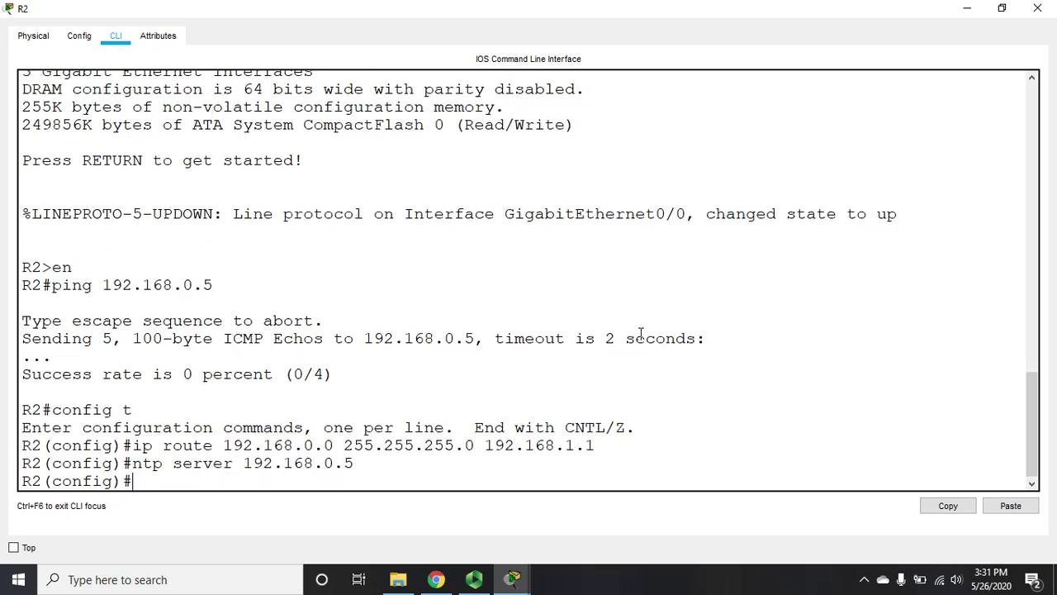
- Exit configuration and check R2's NTP associations and still-unsynchronized NTP status
type("exit")
key("Return")
type("sh")
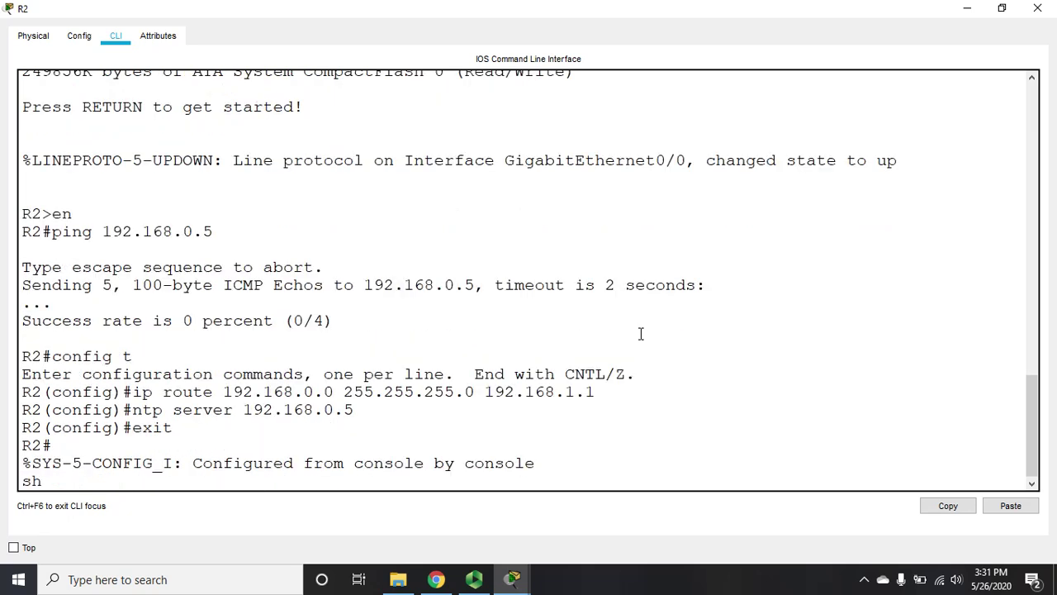
type(" ntp assoc")
key("Return")
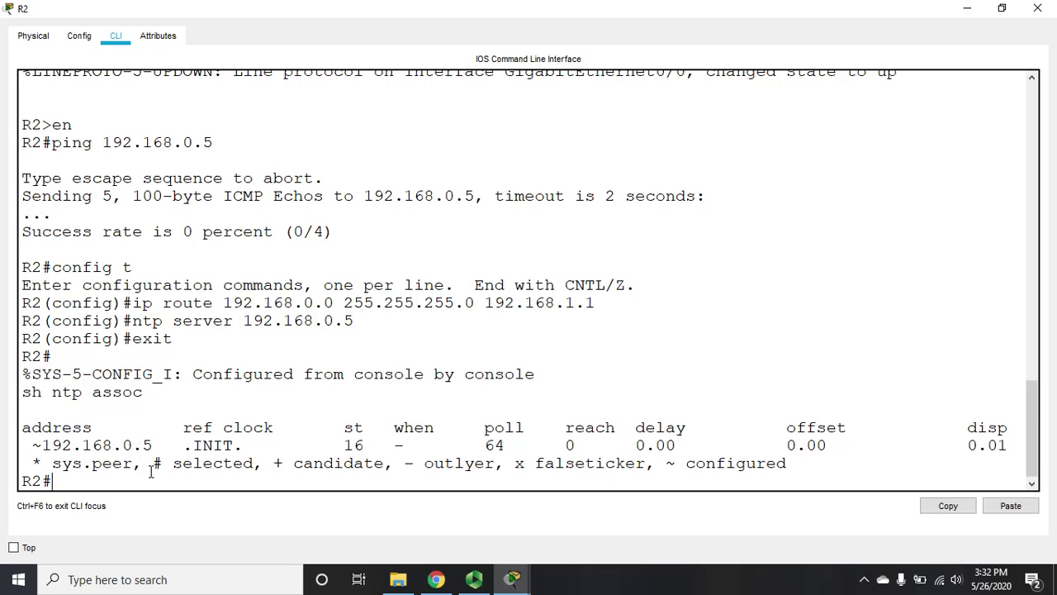
type("sh ntp status")
key("Return")
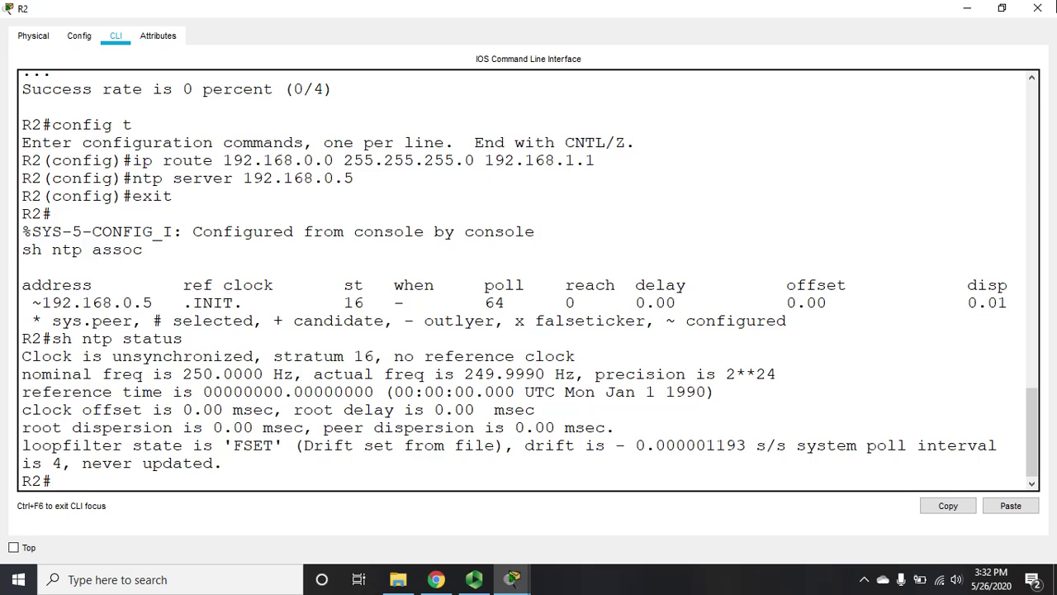
- Switch from R2 to R1's maximized console and rerun 'sh ntp assoc'
left_click(1037, 9)
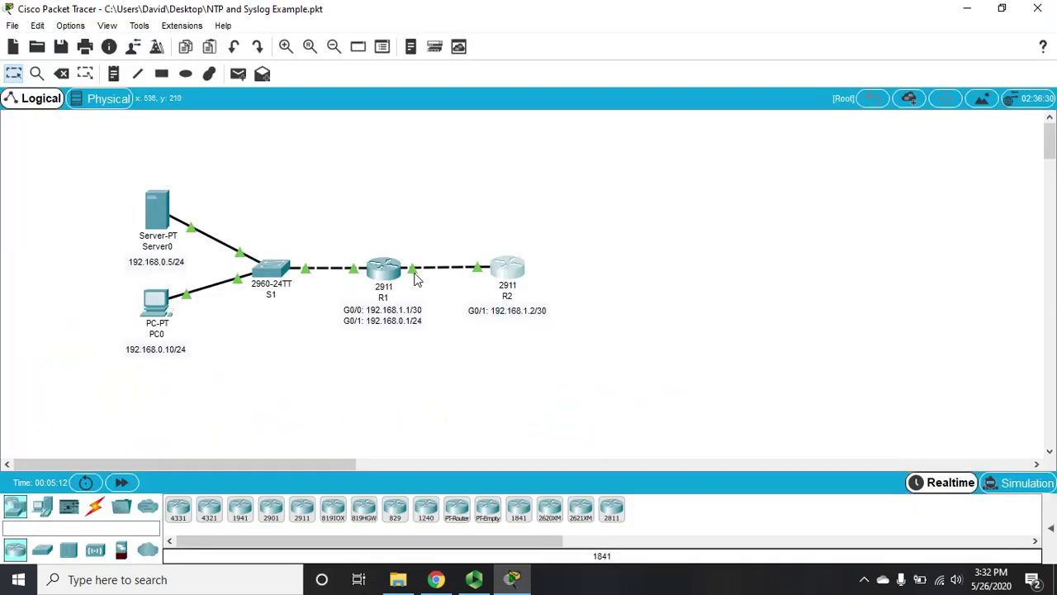
left_click(382, 270)
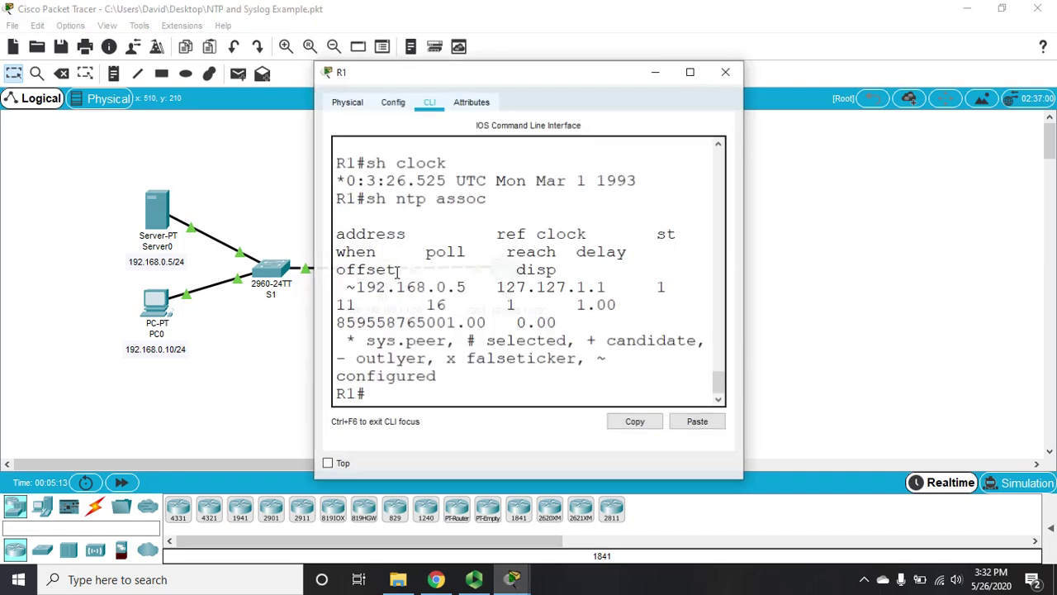
left_click(691, 71)
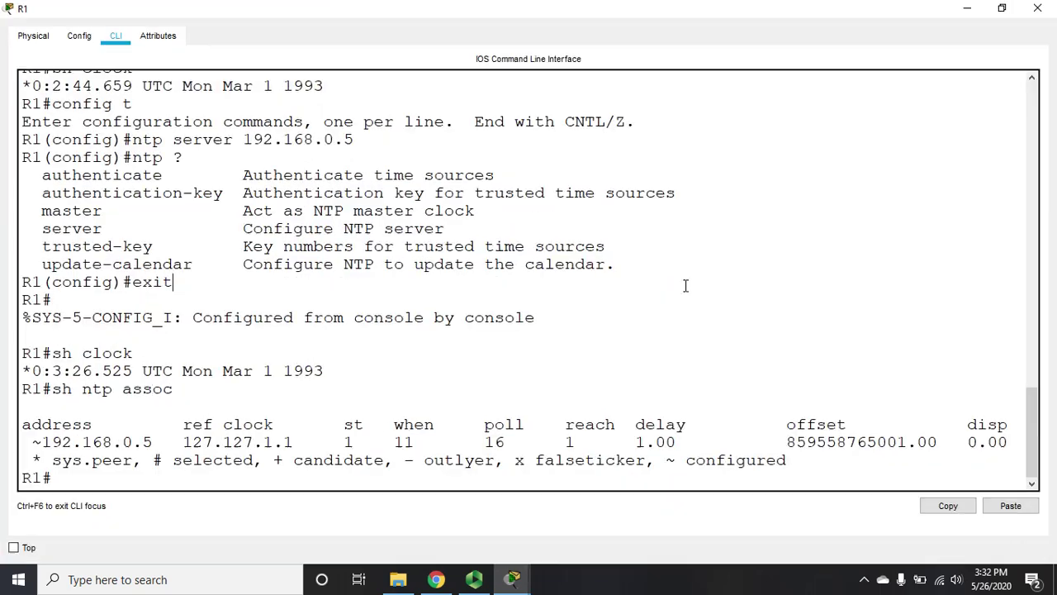
key("Up")
key("Return")
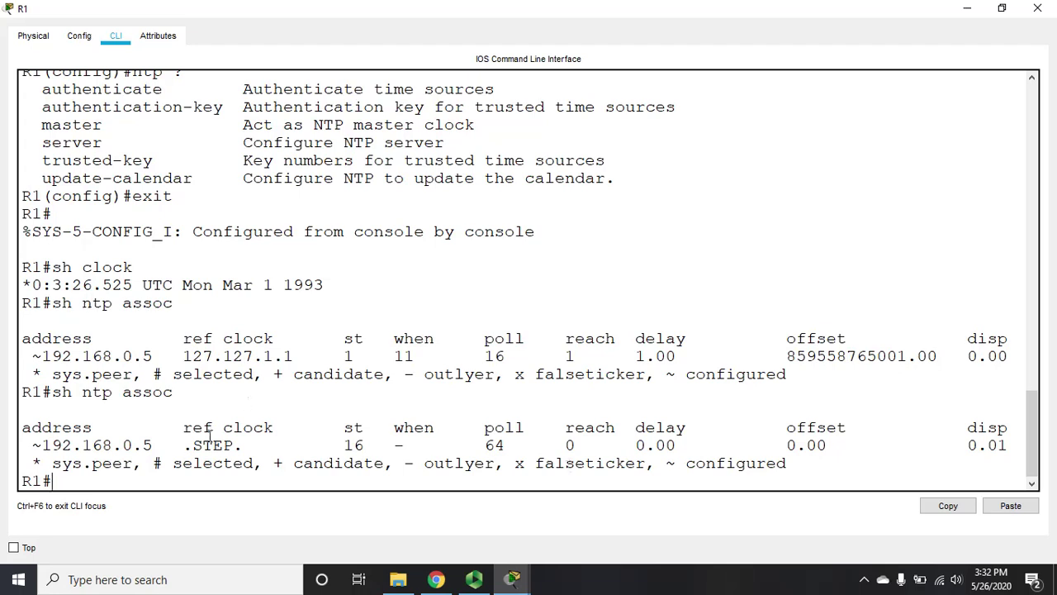
- Confirm the .STEP. reference and 0.00 offset, then show R1's clock at 15:24:54 UTC
left_click_drag(182, 453, 270, 446)
left_click(783, 439)
left_click_drag(783, 439, 829, 443)
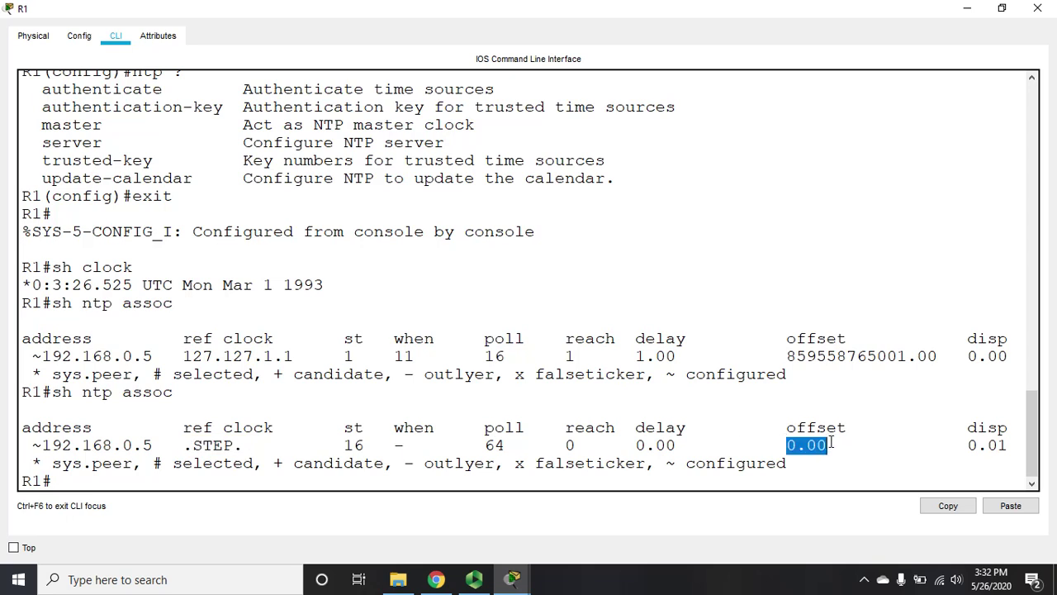
left_click(638, 483)
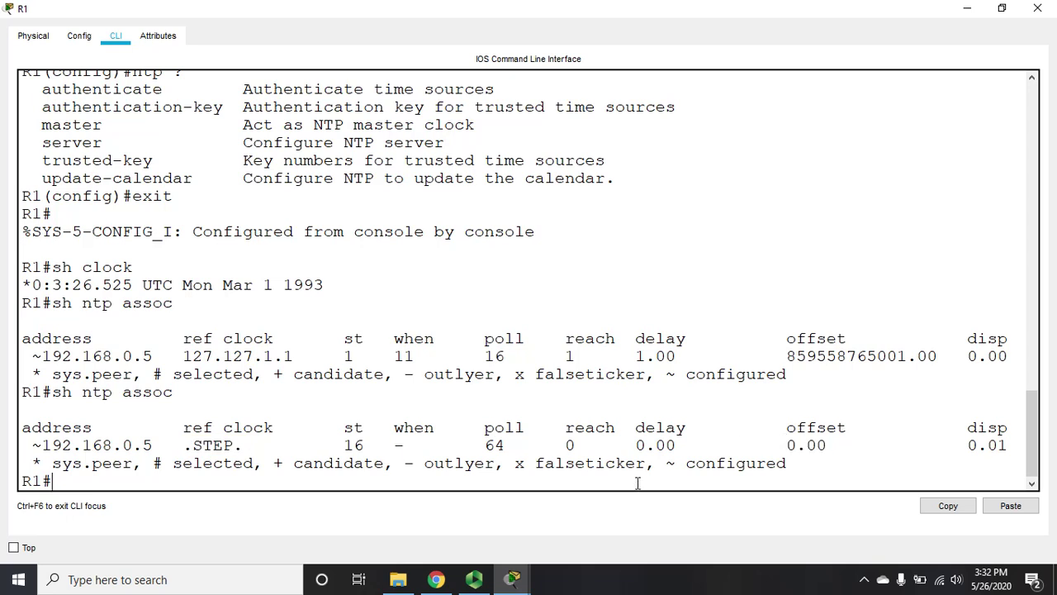
type("sh clock")
key("Return")
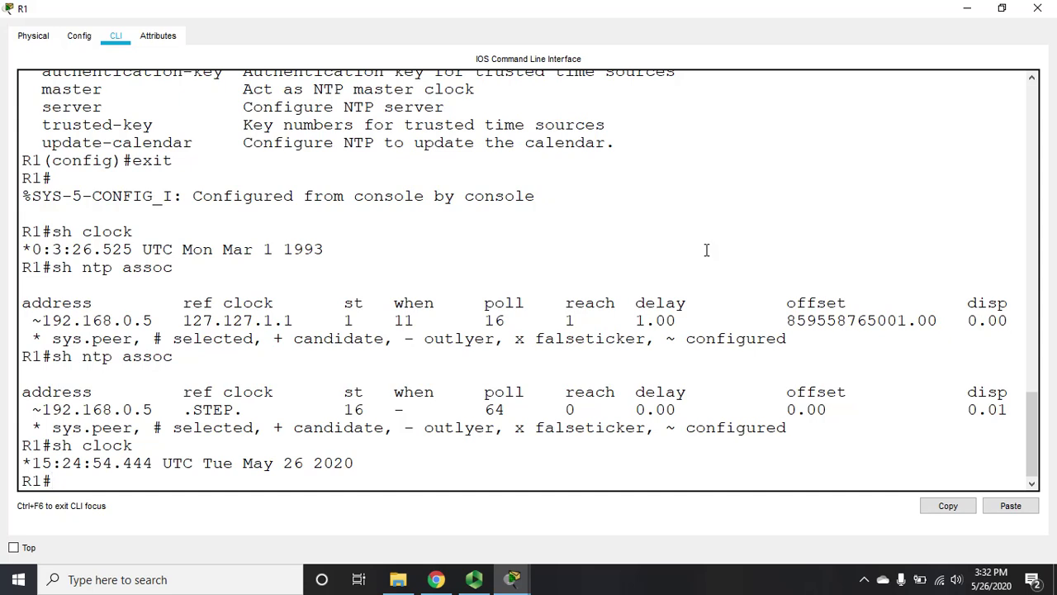
- Display R1's current logging settings with 'sh logging' and page through the output
type("sh logging")
key("Return")
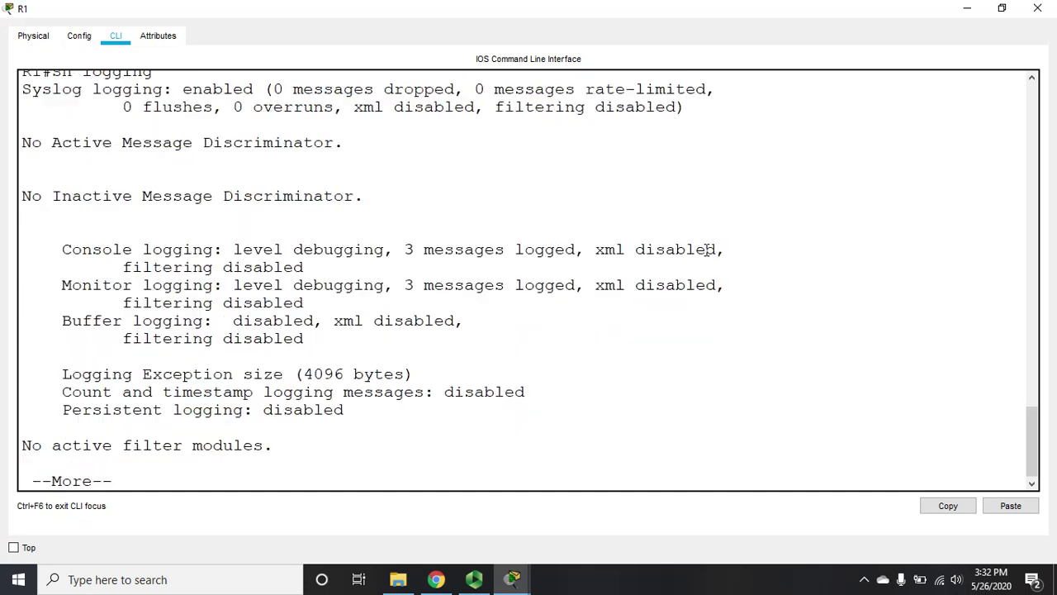
key("Return")
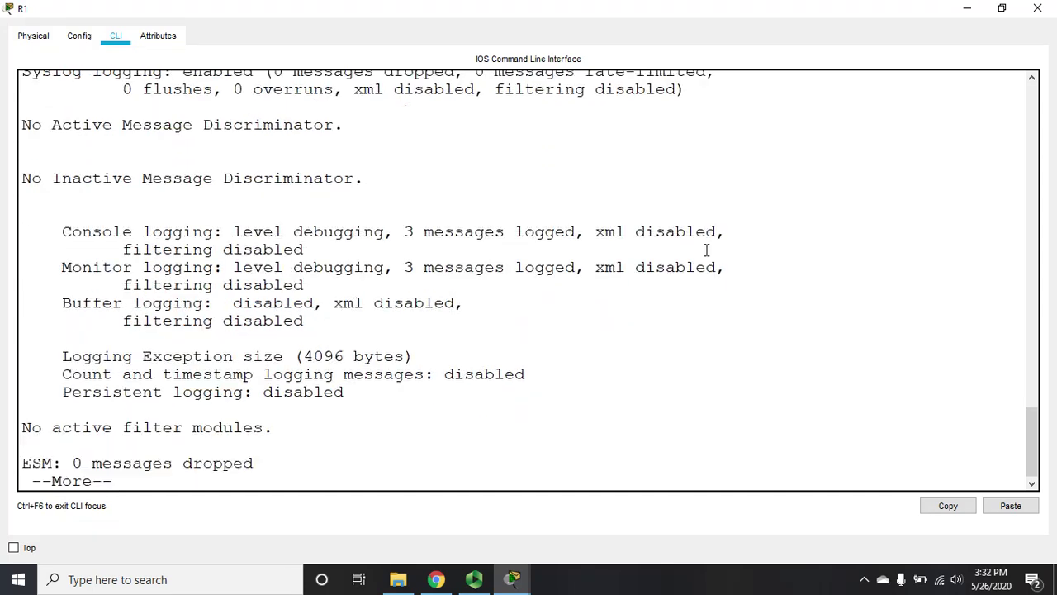
key("Return")
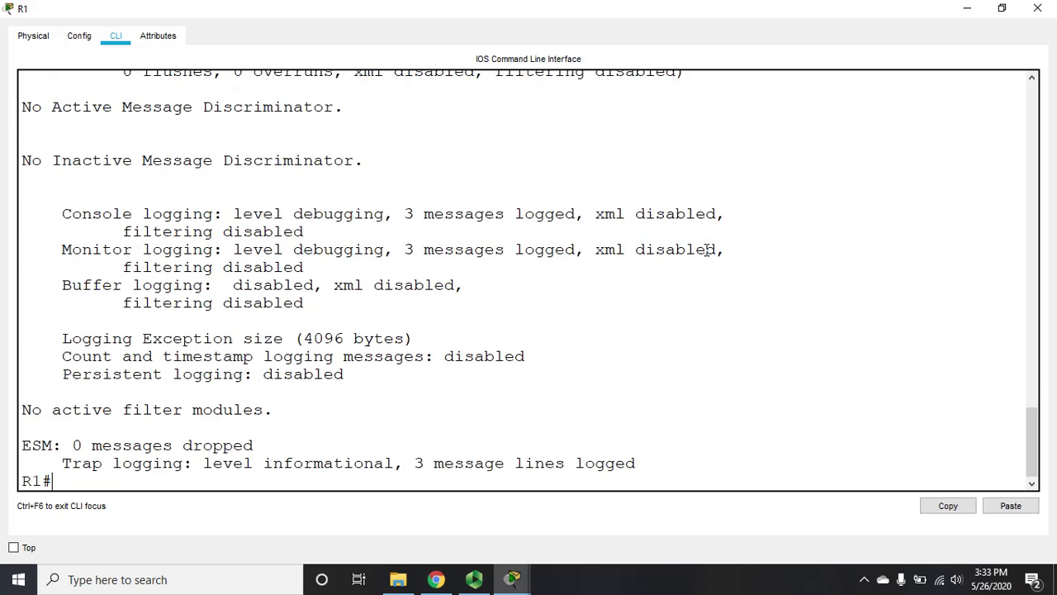
- In global configuration, check 'logging ?' help and set 192.168.0.5 as R1's syslog host
type("config t")
key("Return")
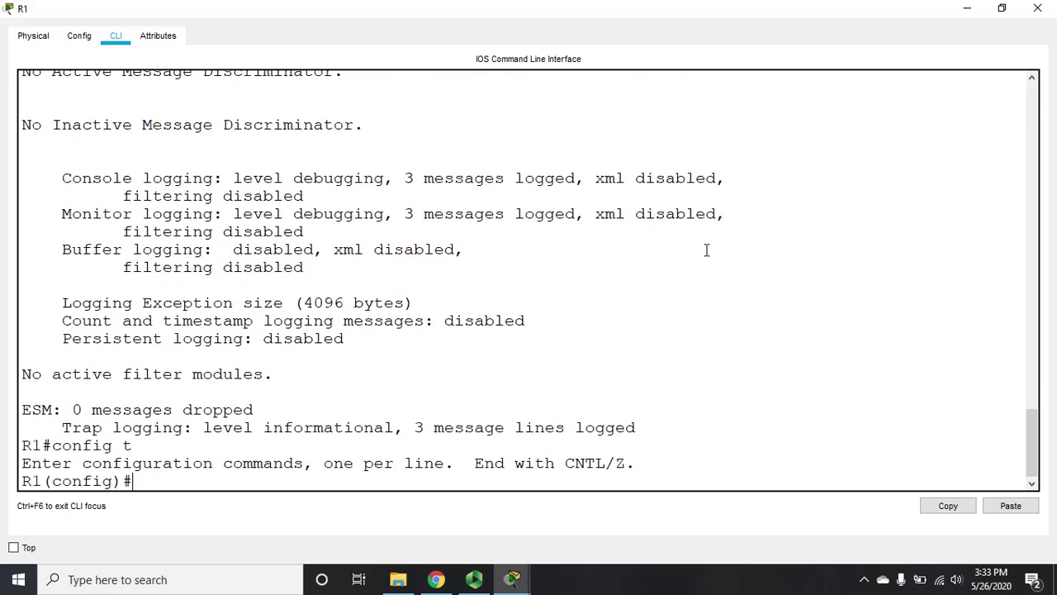
type("logging ?")
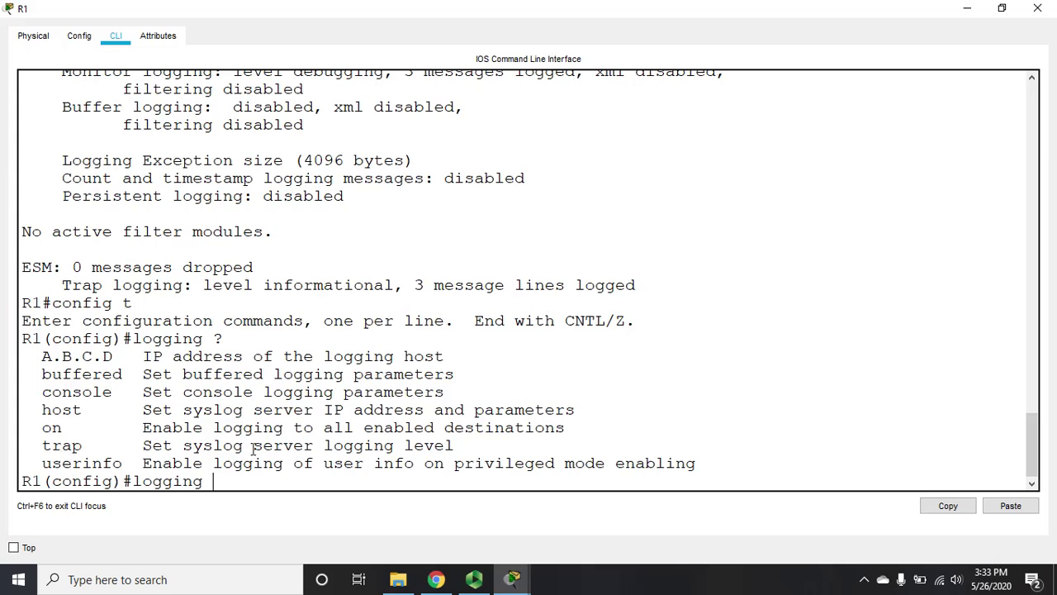
type("192.168.0.5")
key("Return")
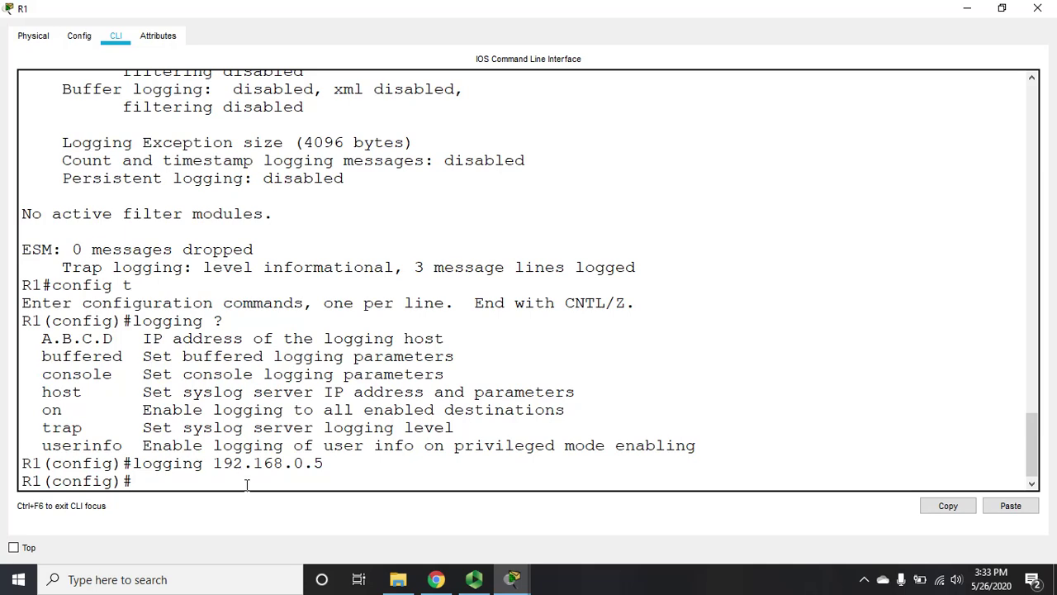
- View R1's logging trap levels with 'logging trap ?', then erase the unfinished command
type("logging trap ?")
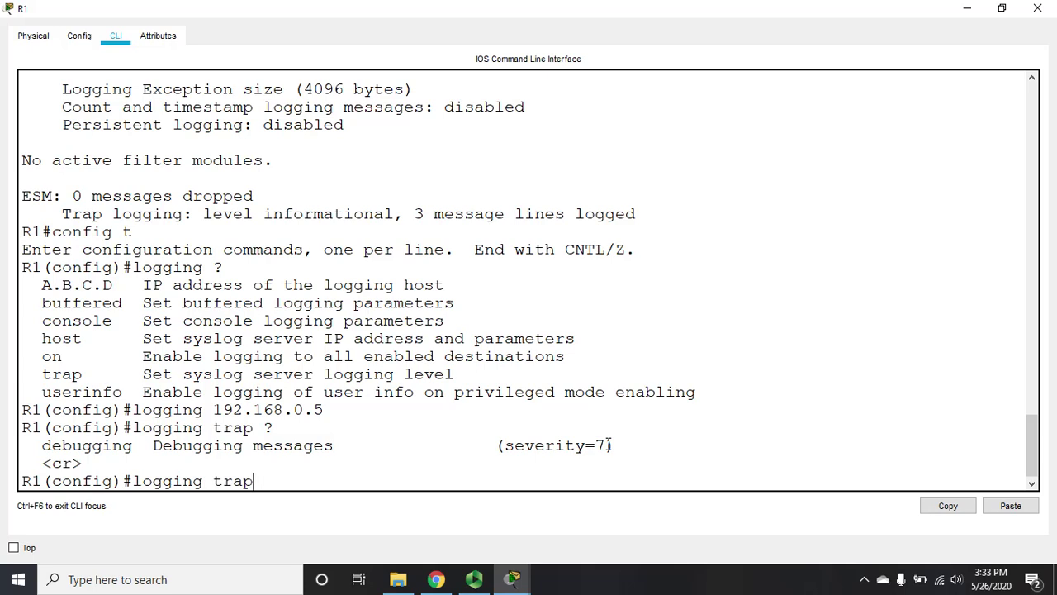
key("BackSpace")
key("BackSpace")
key("BackSpace")
key("BackSpace")
key("BackSpace")
key("BackSpace")
key("BackSpace")
key("BackSpace")
key("BackSpace")
key("BackSpace")
key("BackSpace")
key("BackSpace")
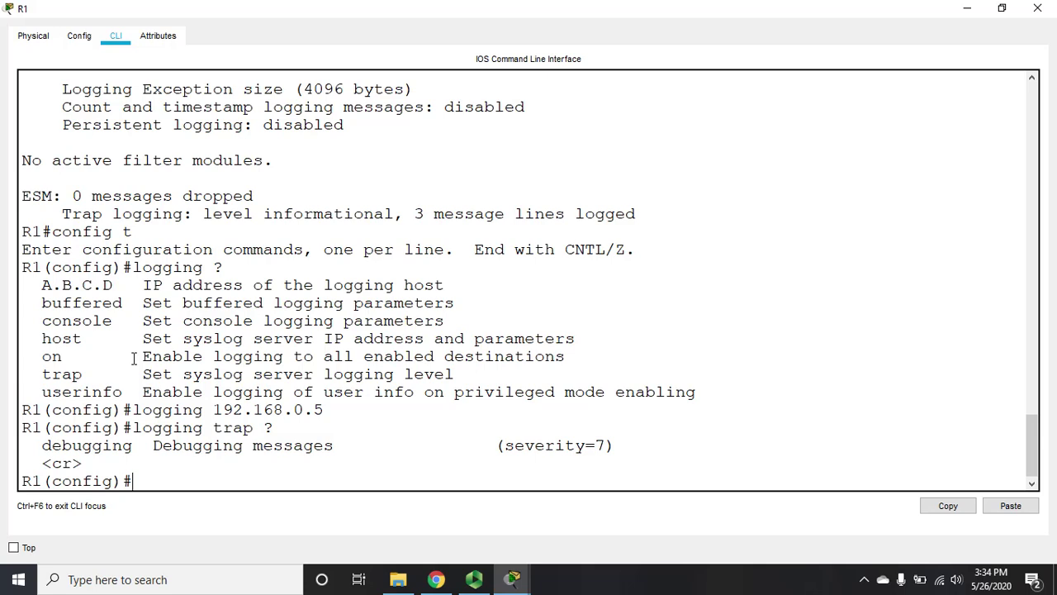
- Exit configuration, check R1's interfaces noting 192.168.1.1 on GigabitEthernet0/0, and close R1's window
type("exit")
key("Return")
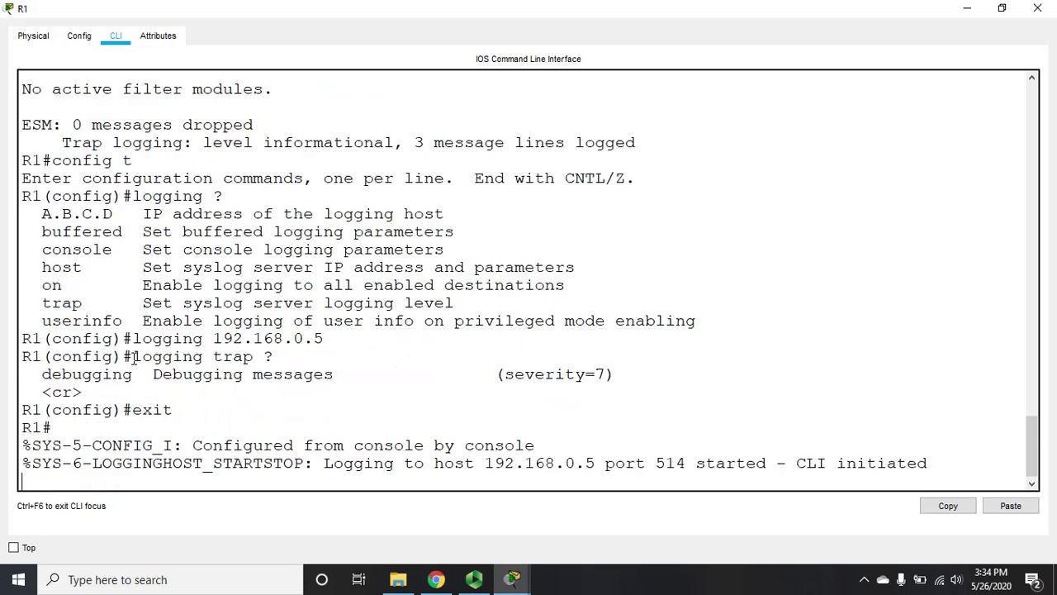
type("sh ip int br")
key("Return")
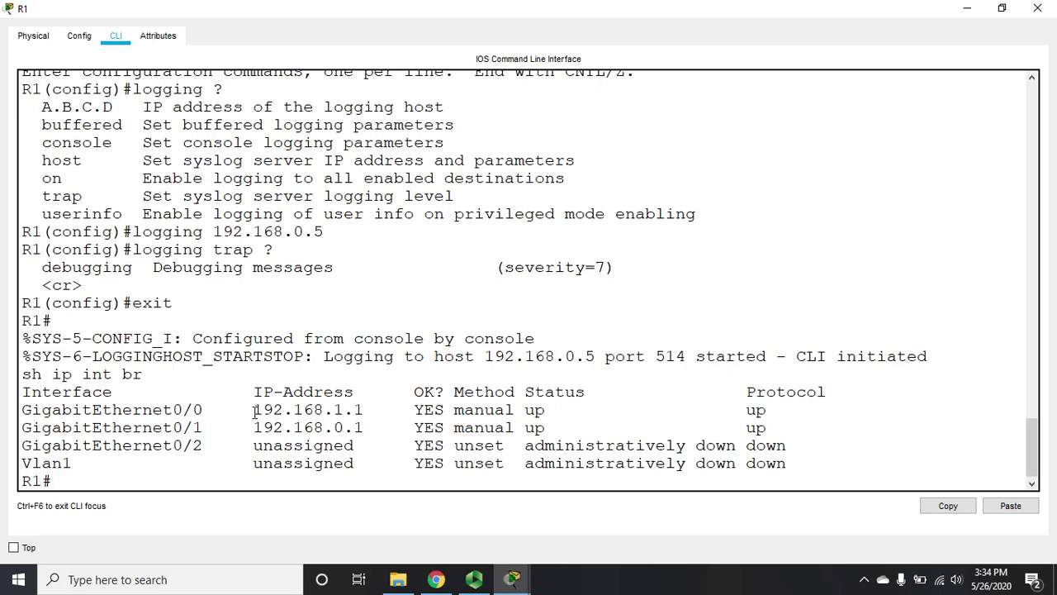
left_click_drag(255, 410, 323, 411)
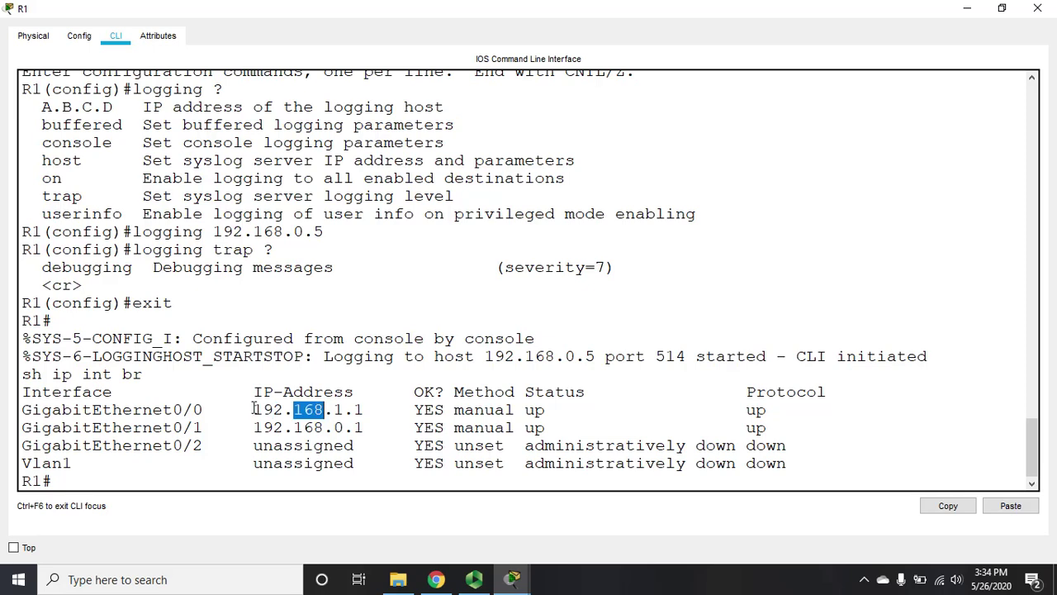
left_click_drag(255, 411, 376, 413)
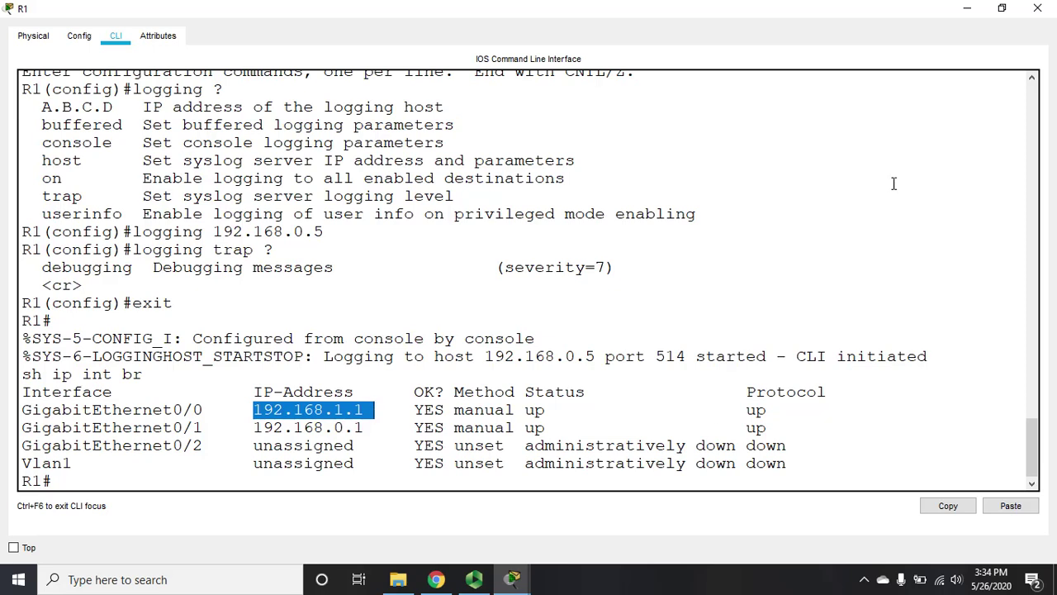
left_click(1038, 10)
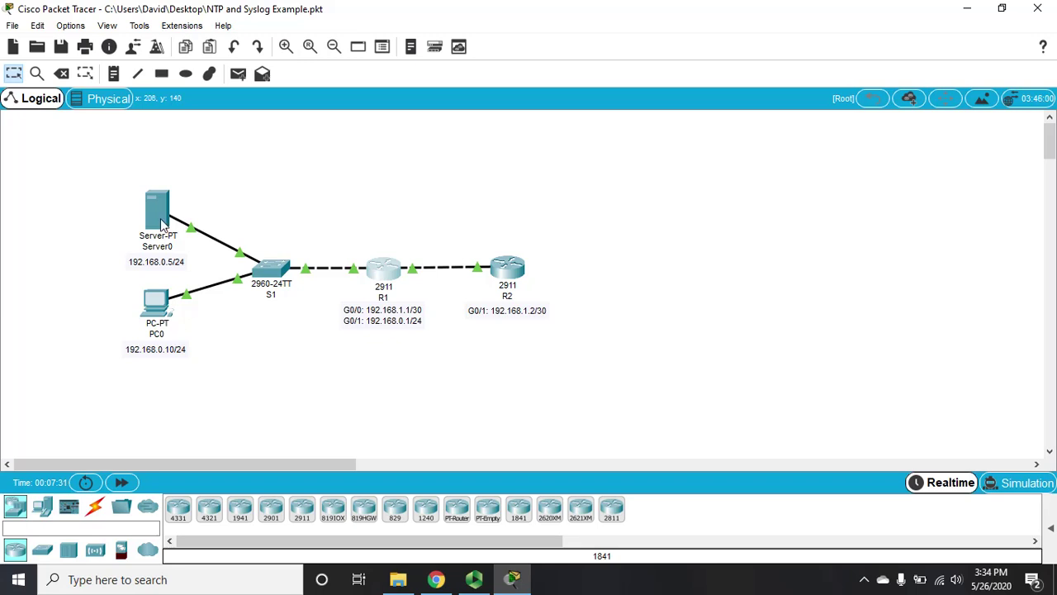
- Open R2's maximized console and display its current clock
left_click(510, 269)
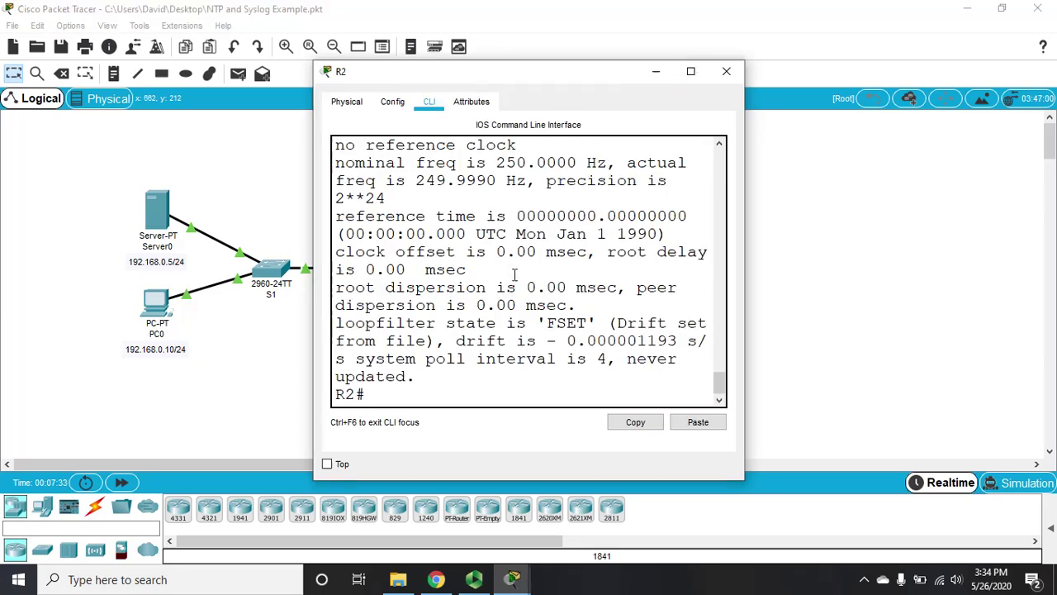
left_click(691, 71)
key("Return")
type("sh clock")
key("Return")
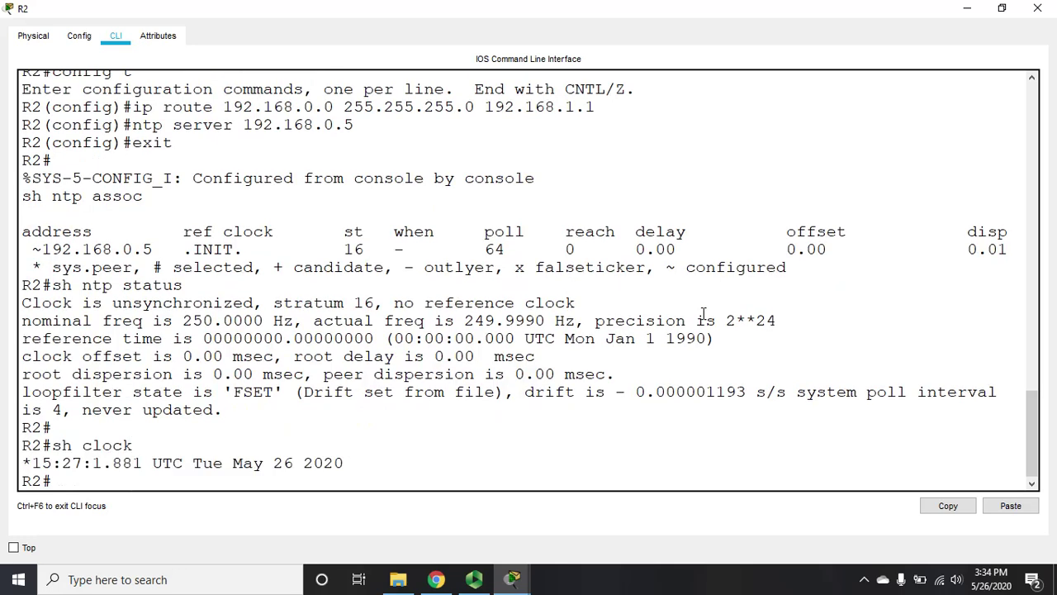
- Configure 'logging 192.168.0.5' on R2 from global configuration, then exit
type("config")
type("t")
key("Return")
type("logging")
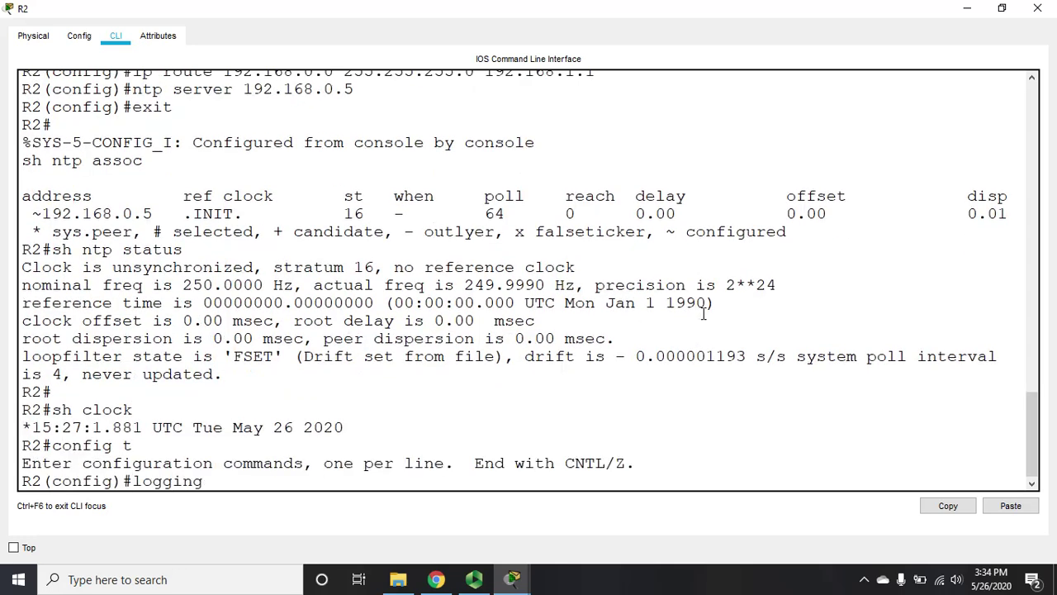
type(" 192.168.0.5")
key("Return")
type("exit")
key("Return")
- Run 'sh logging' on R2 and page through it to confirm logging to 192.168.0.5
type("sh")
type(" lo")
key("BackSpace")
type("logging")
key("Return")
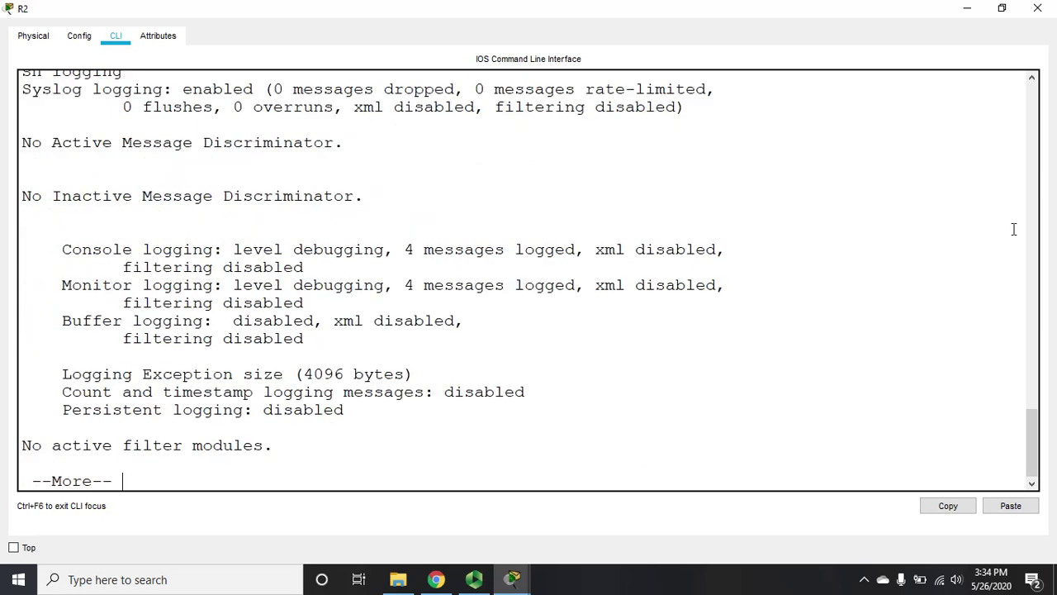
left_click_drag(1031, 433, 1032, 410)
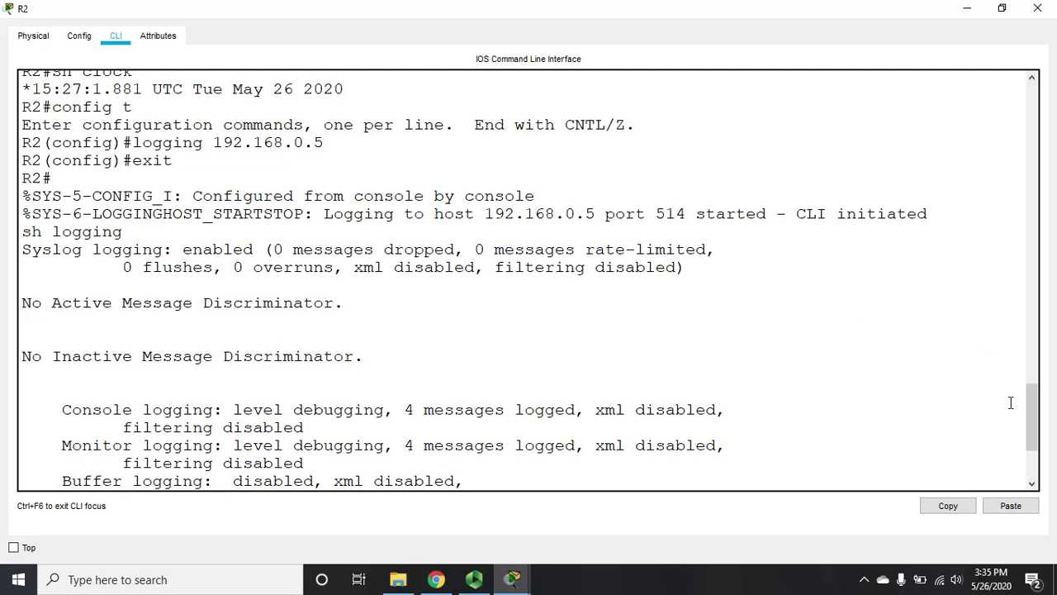
left_click_drag(1032, 405, 1033, 440)
key("space")
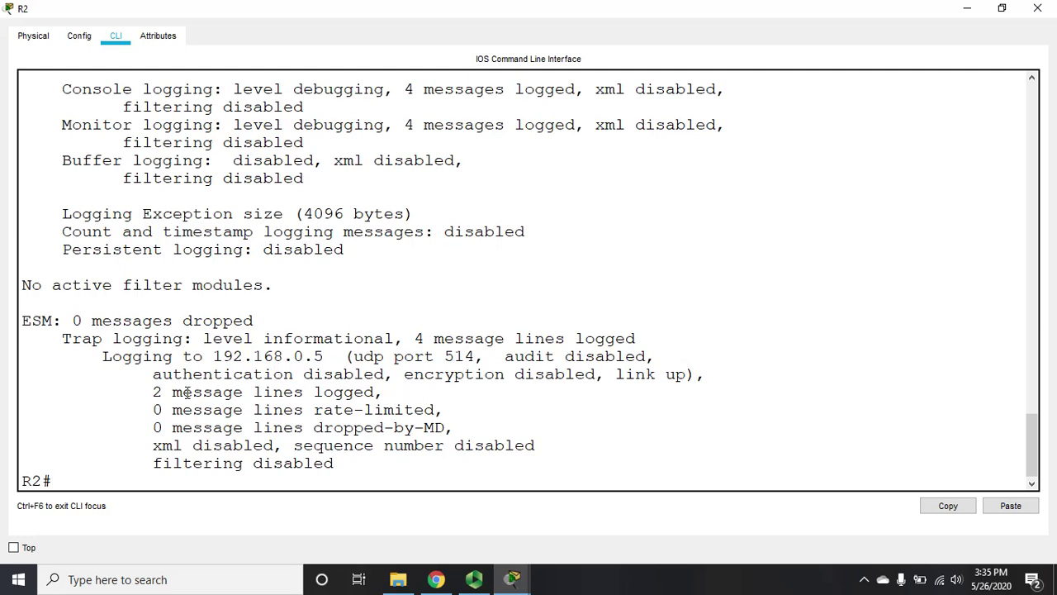
left_click(1036, 9)
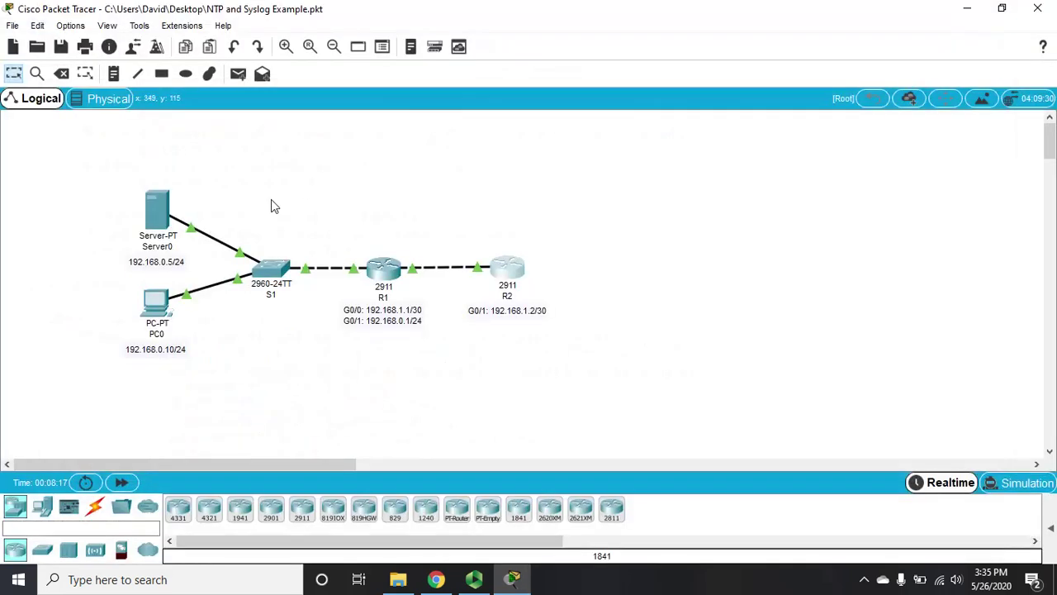
left_click(157, 221)
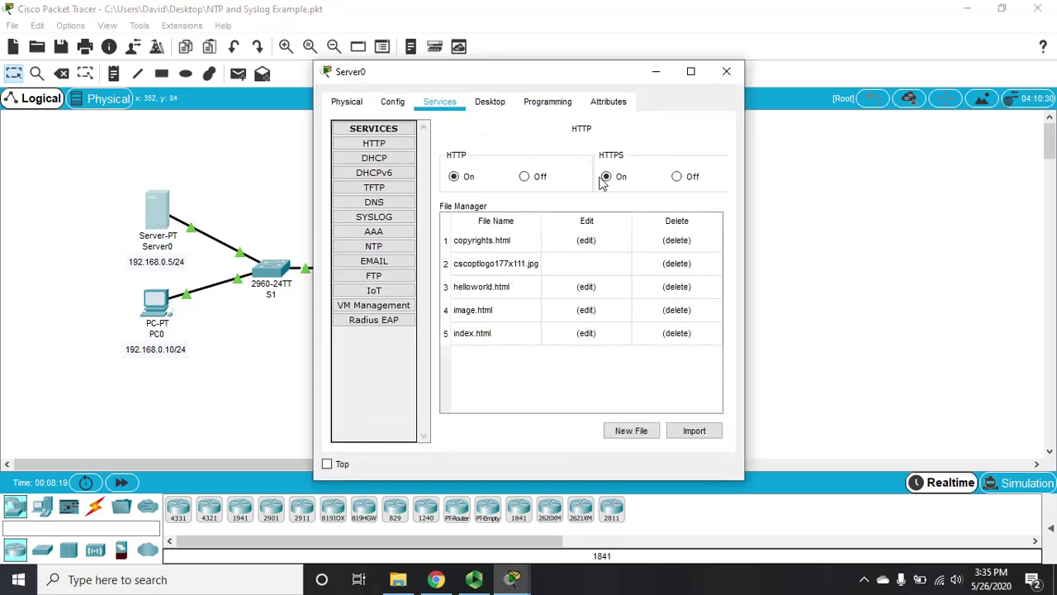
left_click(379, 219)
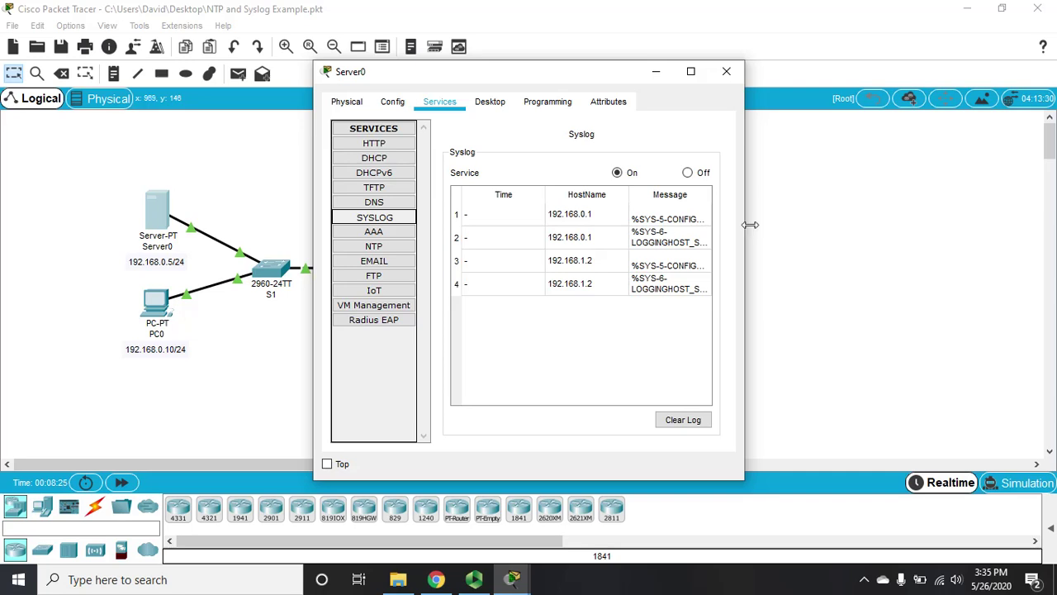
left_click_drag(750, 225, 876, 218)
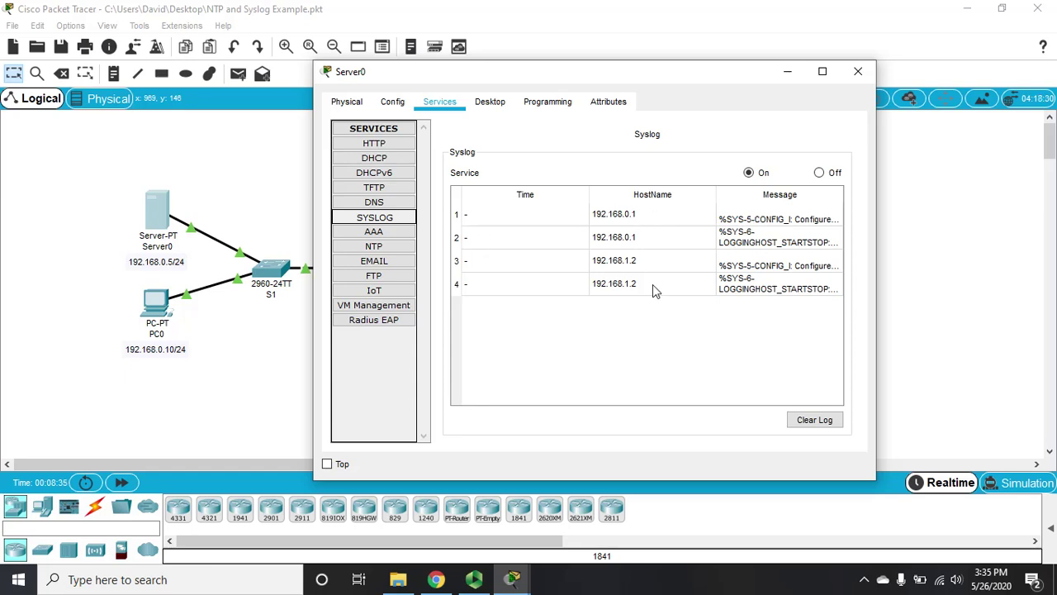
- Close Server0 and enter global configuration mode on R1's maximized console
left_click(861, 75)
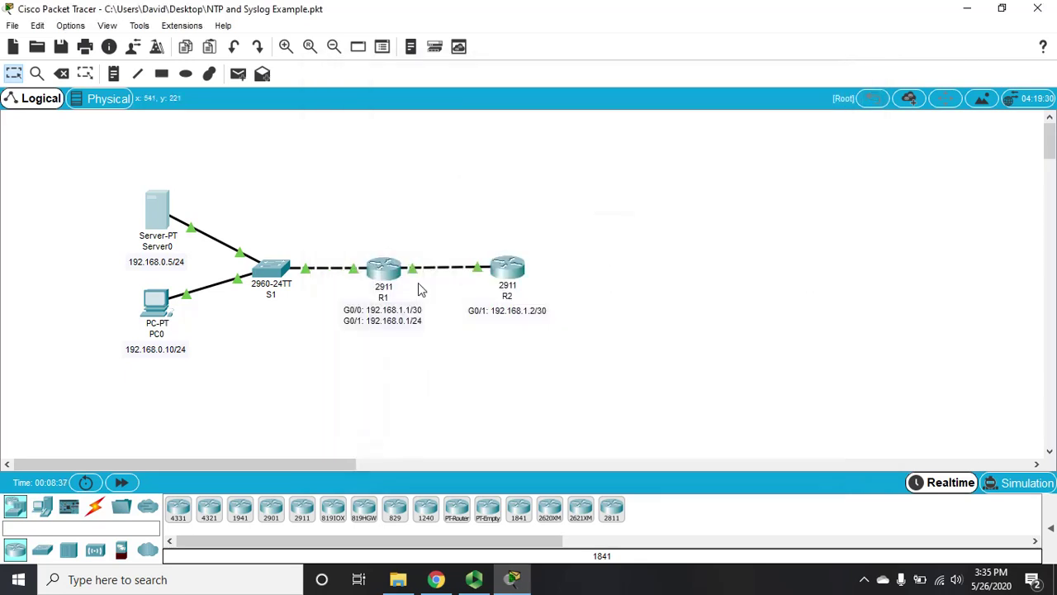
left_click(389, 273)
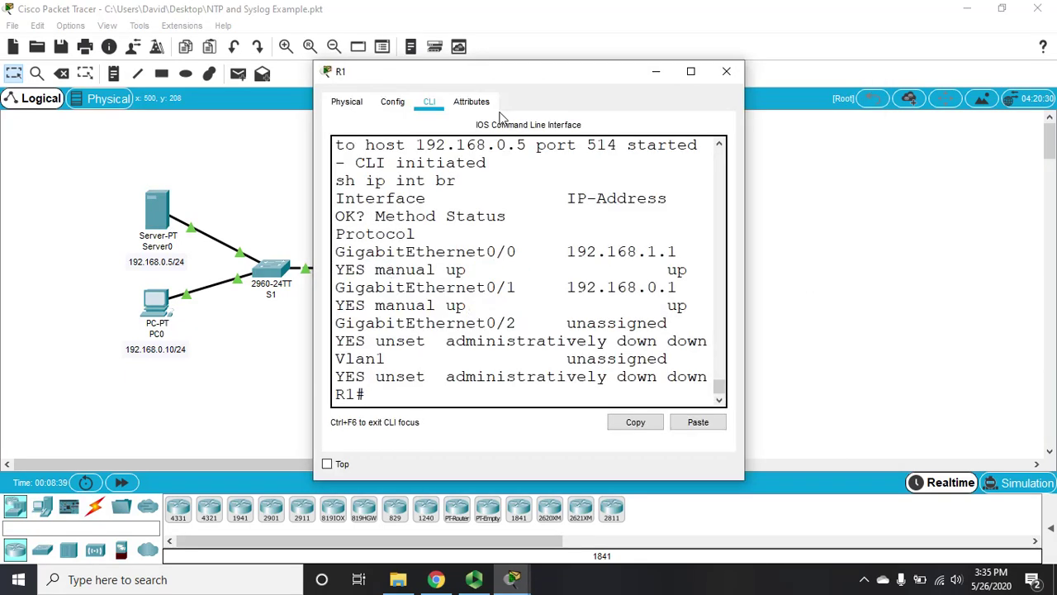
left_click(689, 72)
key("Return")
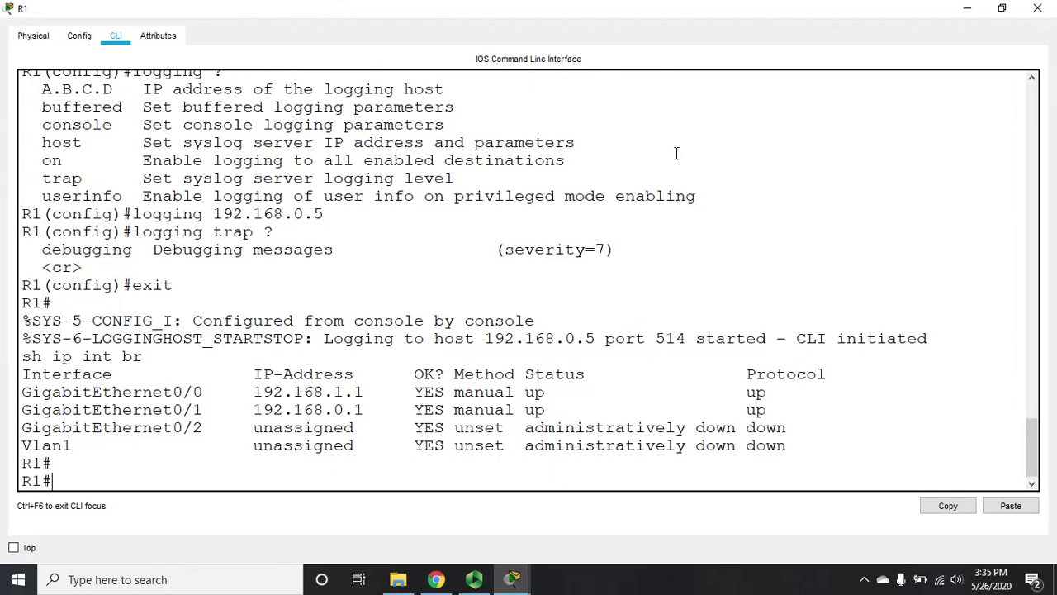
type("config t")
key("Return")
- Shut down interface GigabitEthernet0/0 with 'shut', then re-enable it with 'no shut'
type("int g0/0")
key("Return")
type("shut")
key("Return")
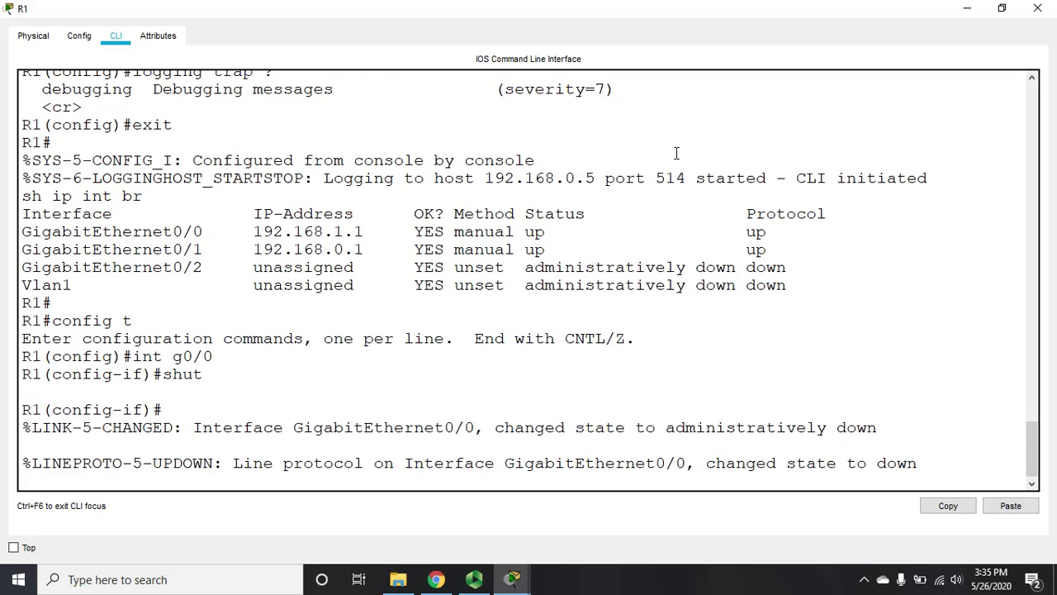
key("Return")
type("no shut")
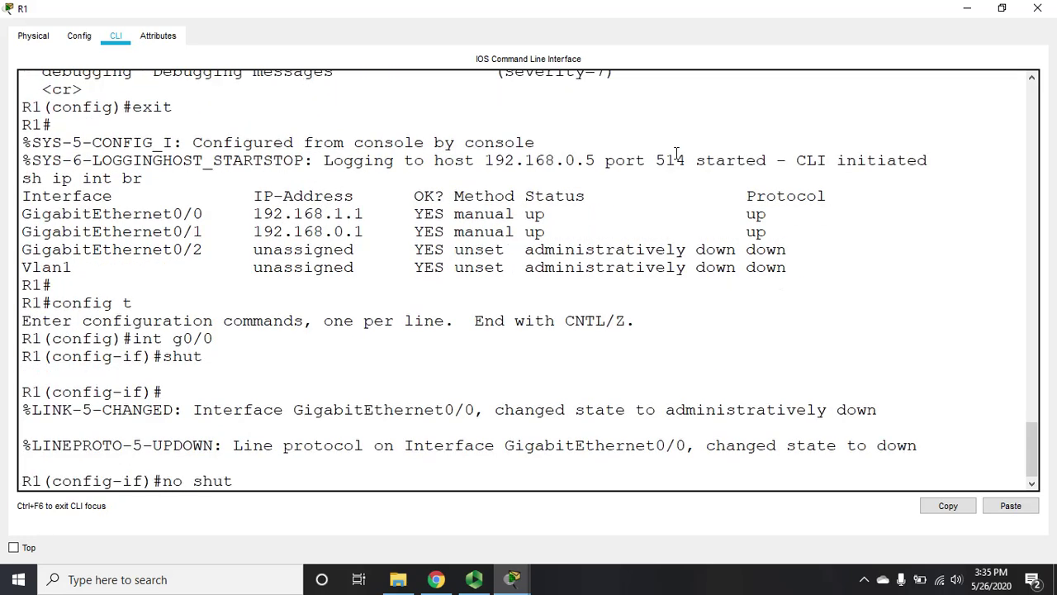
key("Return")
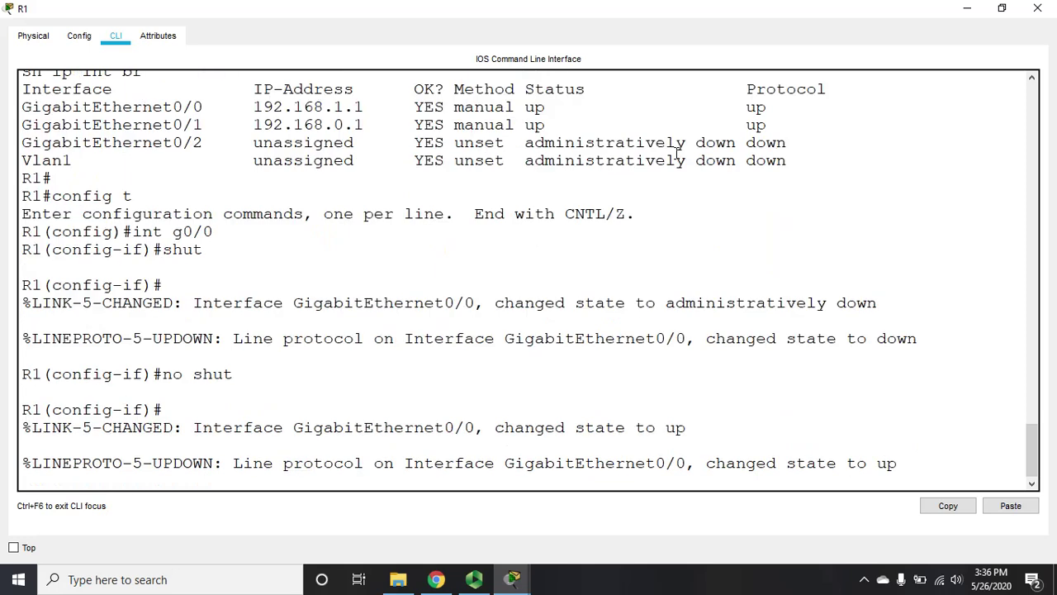
key("Return")
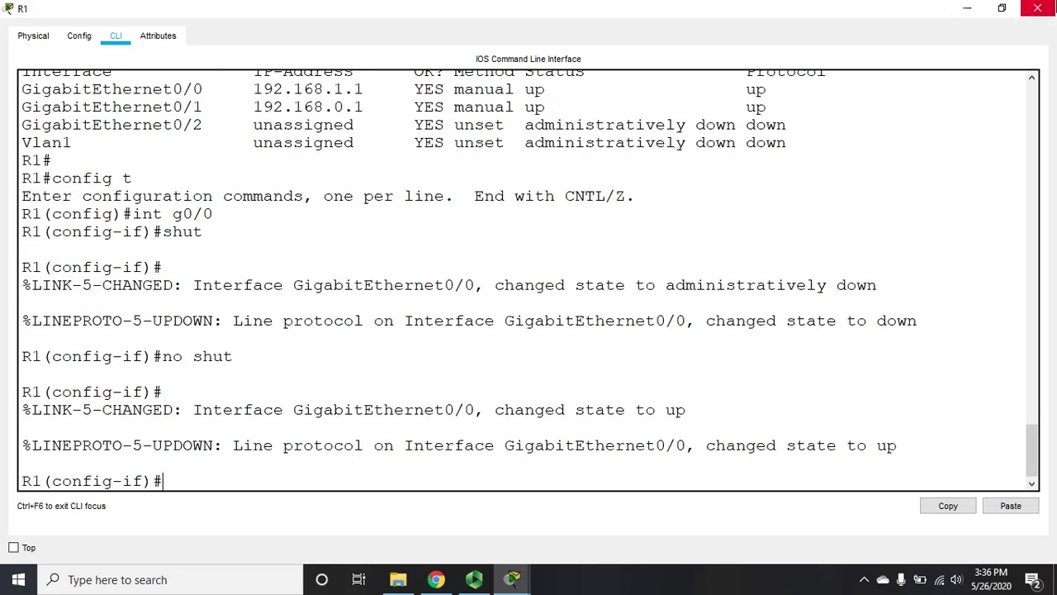
left_click(1036, 10)
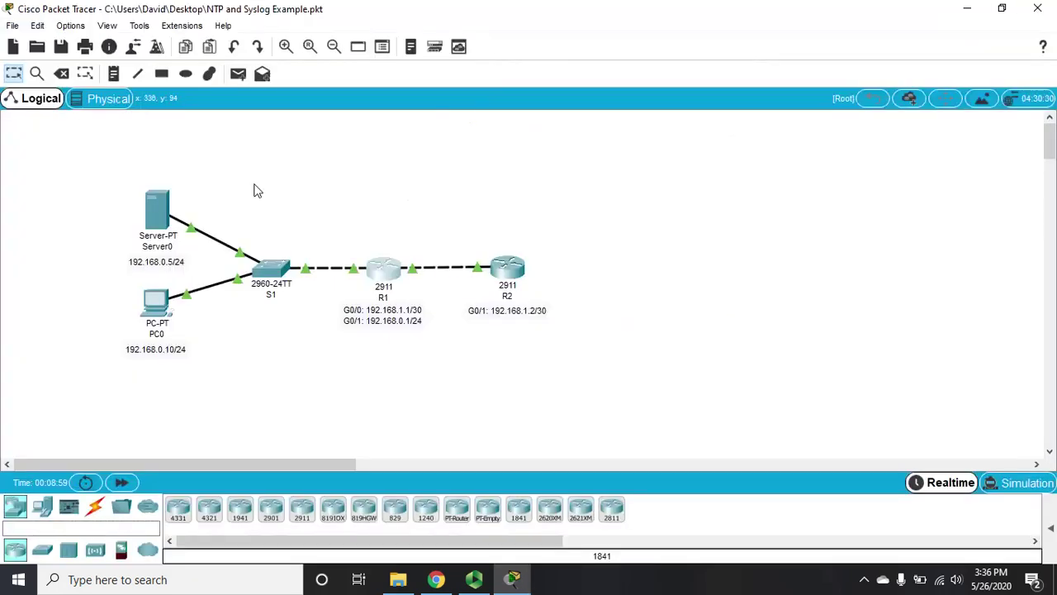
left_click(159, 211)
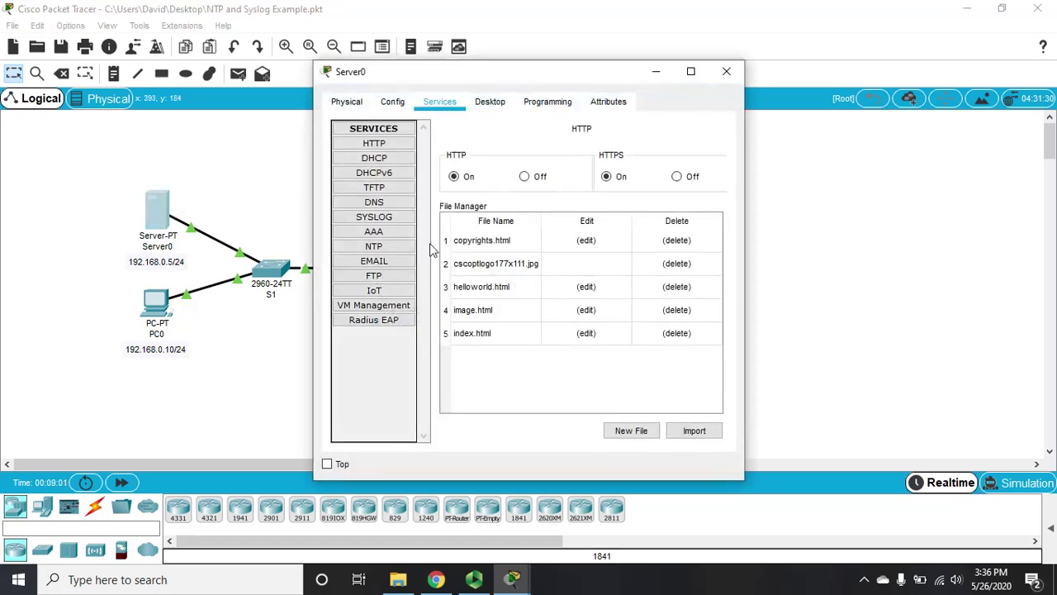
left_click(376, 219)
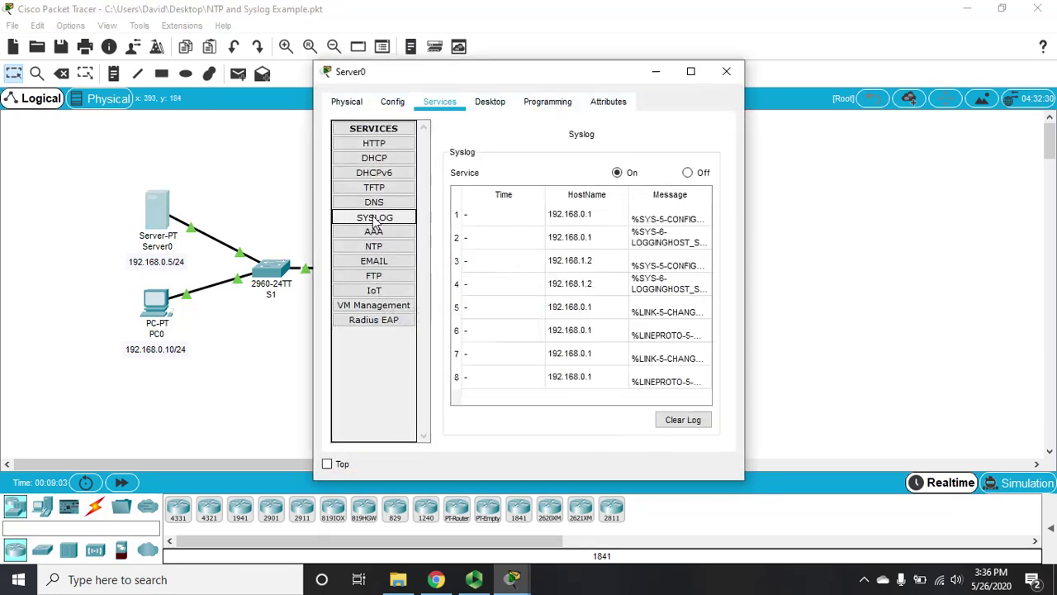
left_click_drag(742, 238, 965, 219)
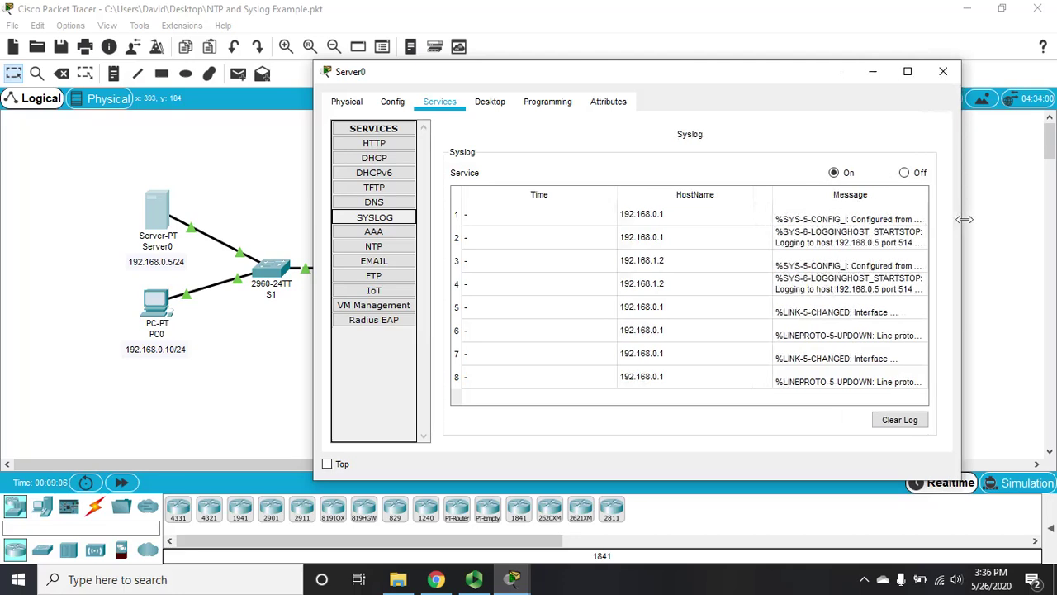
left_click(943, 73)
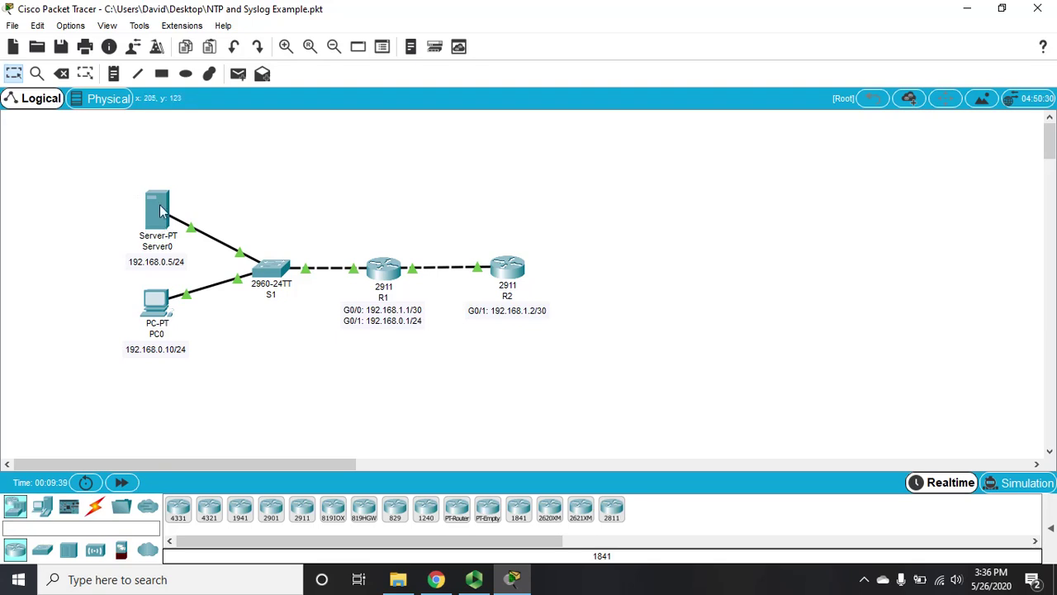
mouse_move(162, 211)
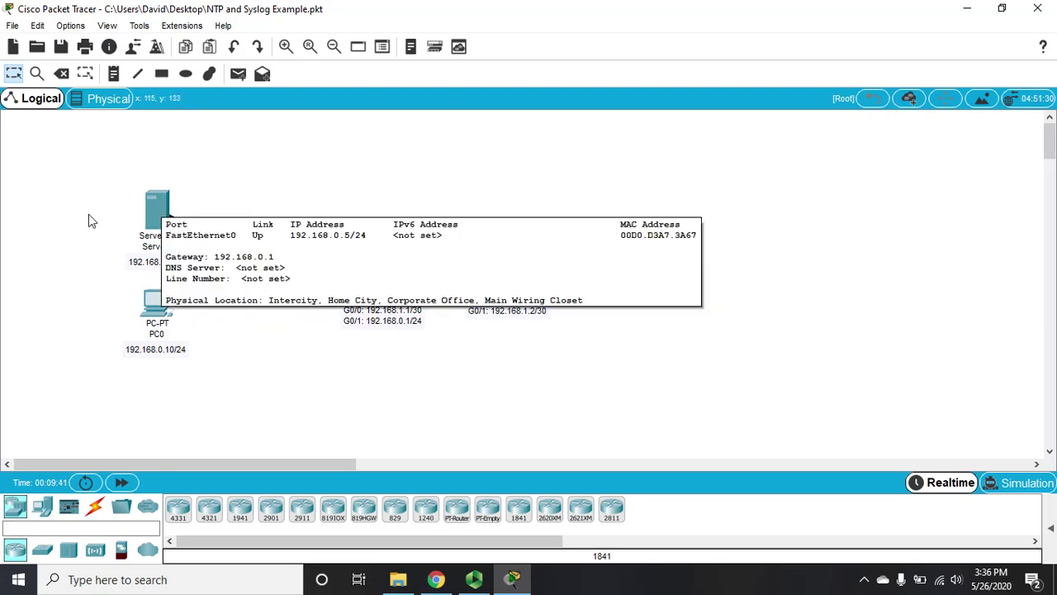